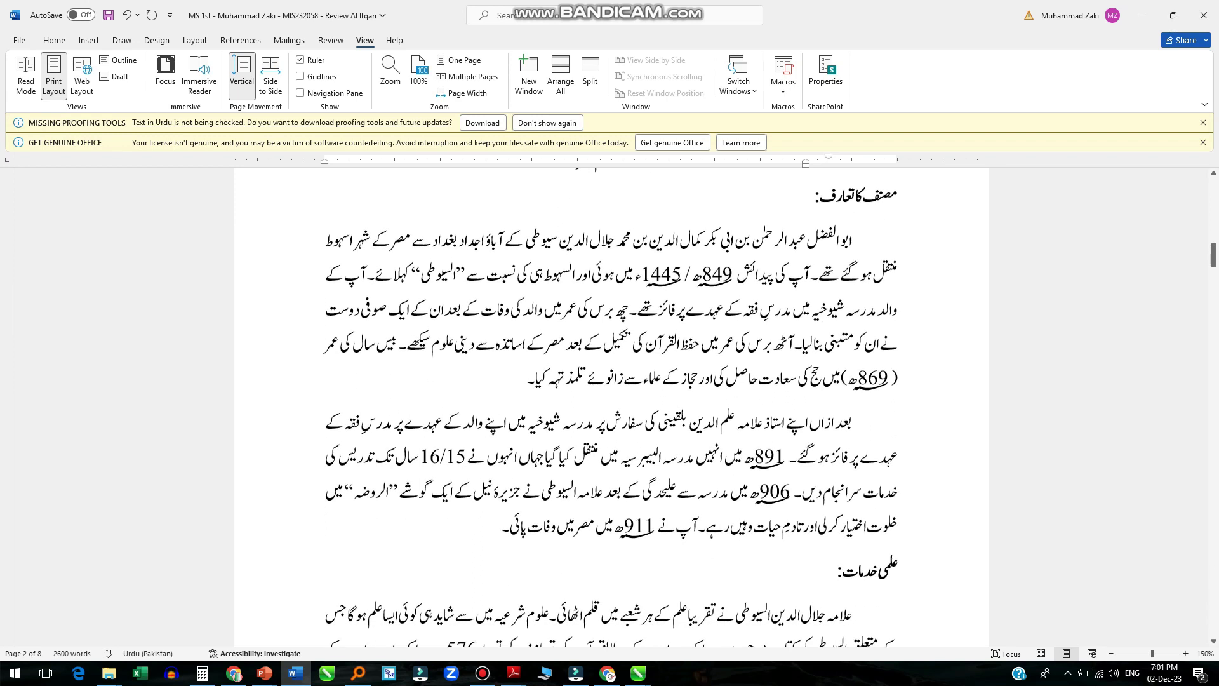
# Insert a footnote after the sentence ending "فائز تھے۔" in the first paragraph under the author's introduction heading
pyautogui.scroll(-2, 609, 407)
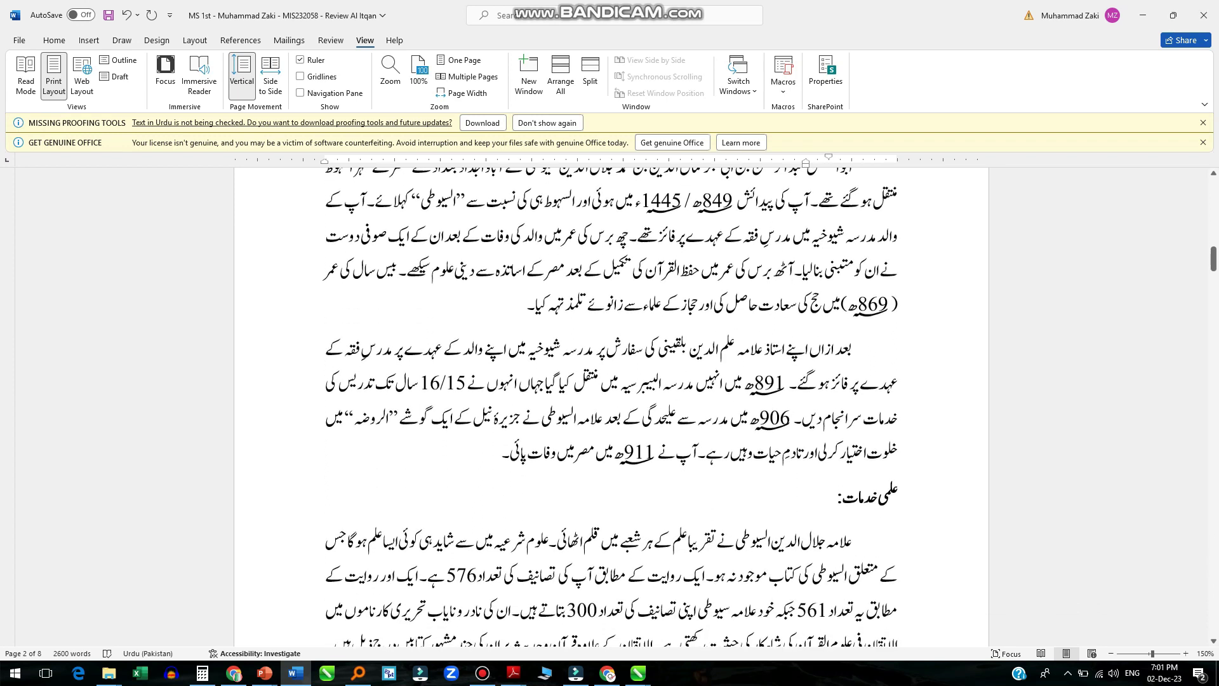
pyautogui.scroll(3, 610, 406)
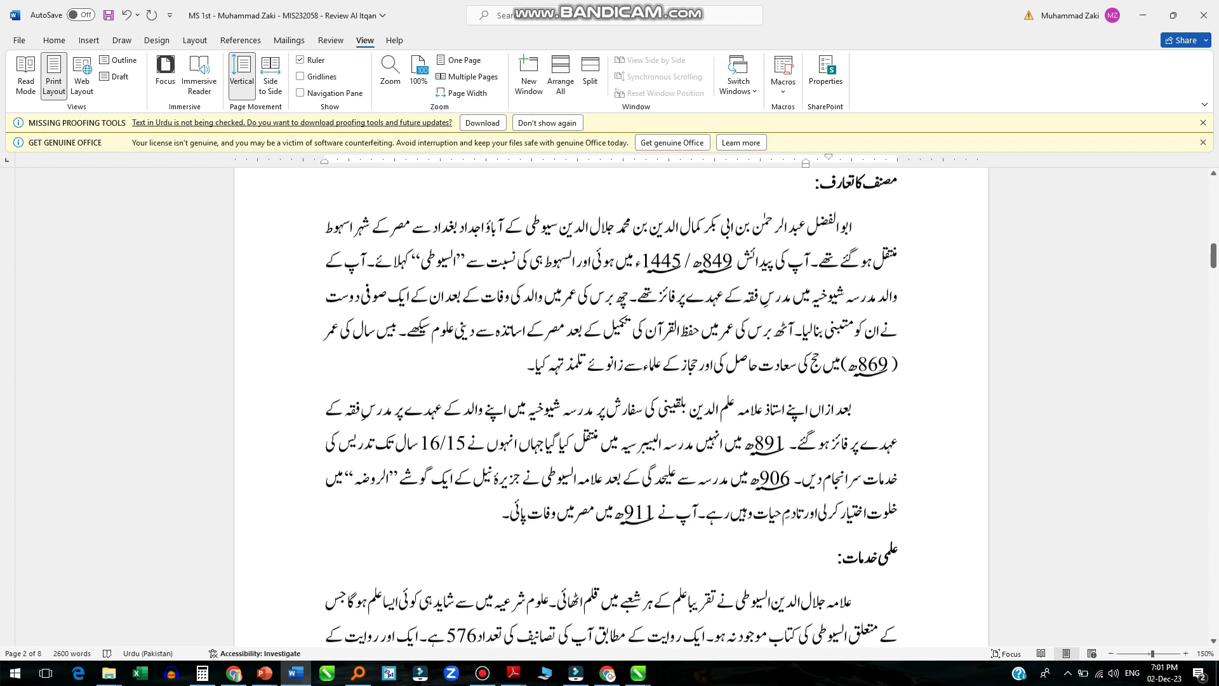
pyautogui.scroll(1, 609, 406)
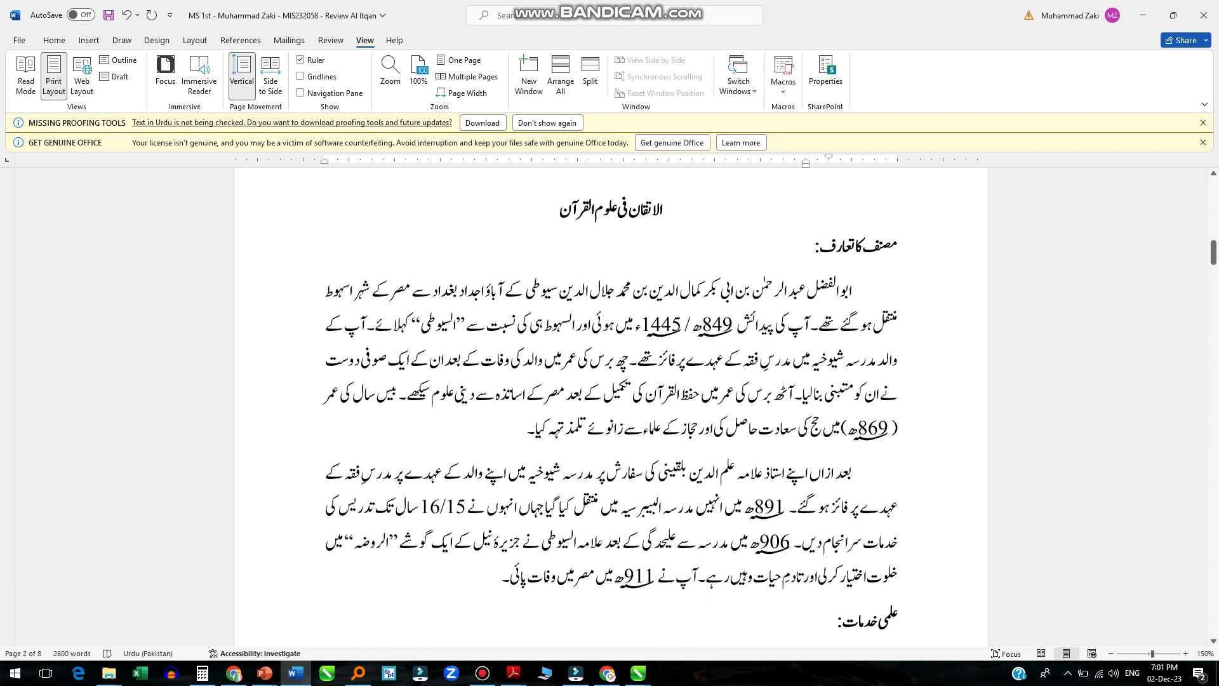
pyautogui.scroll(-2, 610, 406)
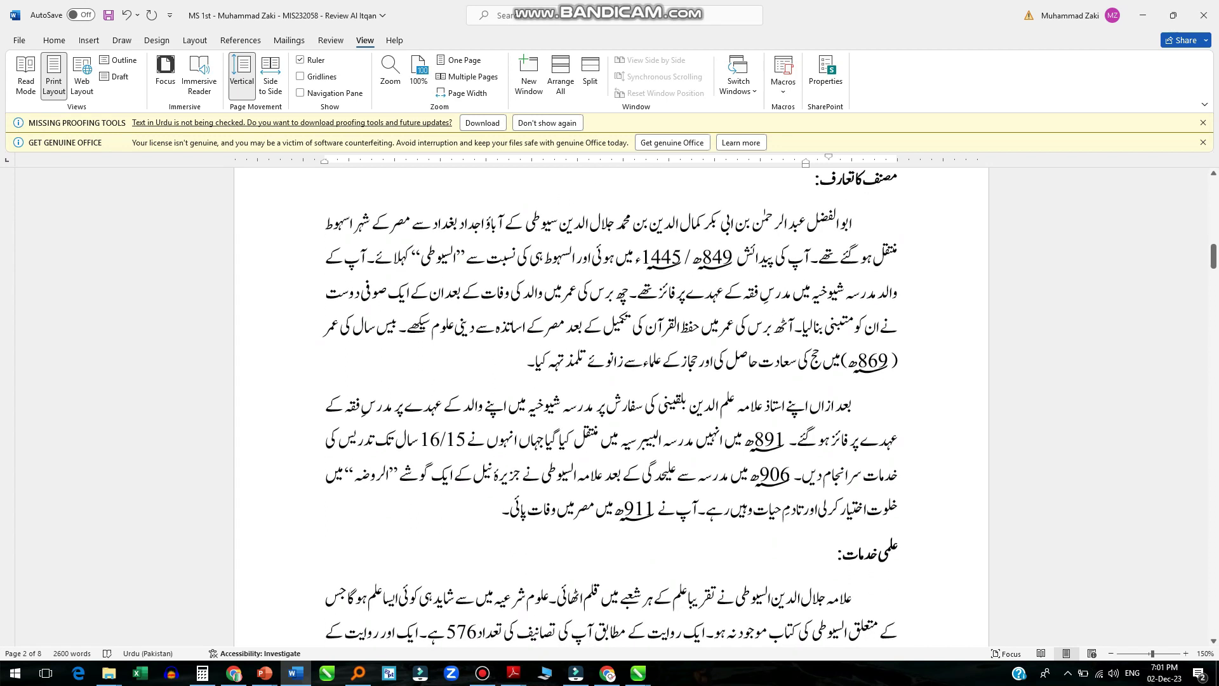
pyautogui.click(527, 359)
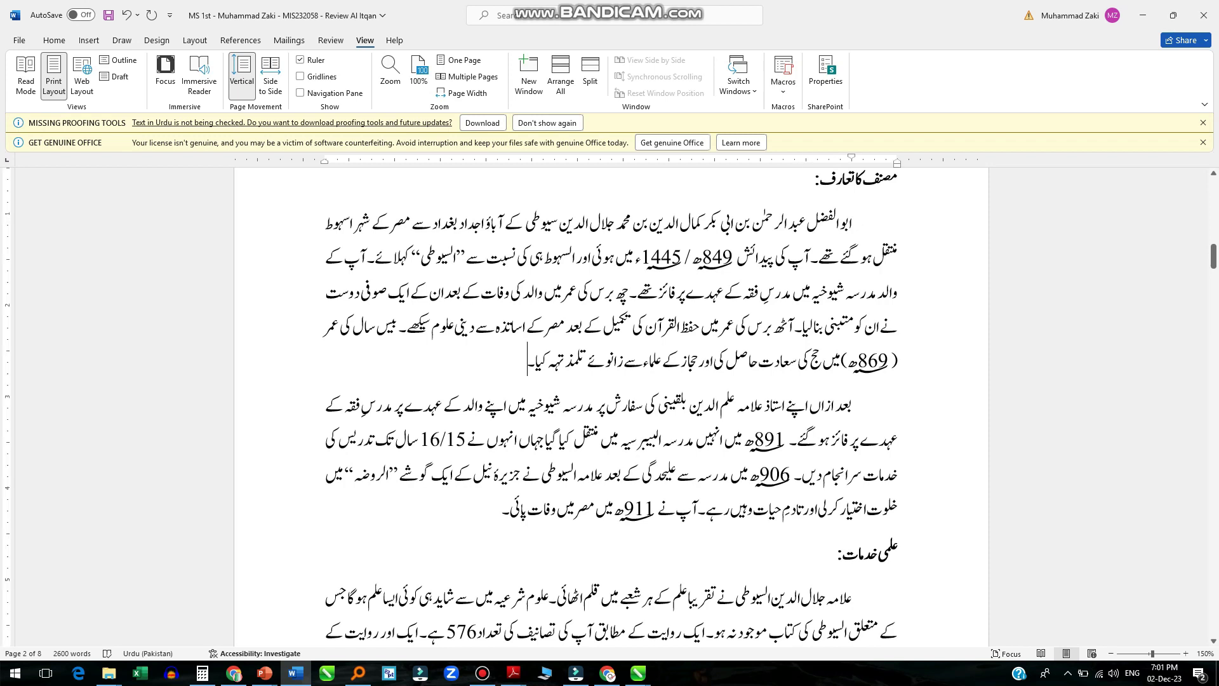
pyautogui.click(504, 291)
pyautogui.click(510, 291)
pyautogui.click(624, 292)
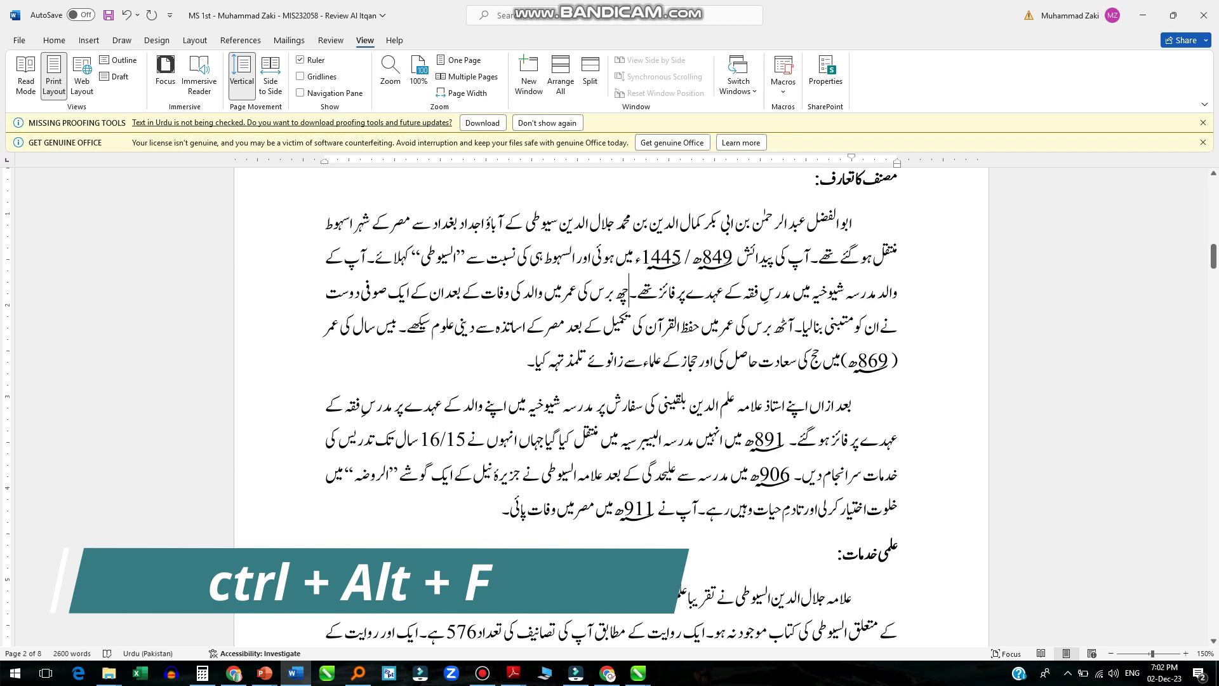
pyautogui.hotkey('ctrl', 'alt', 'f')
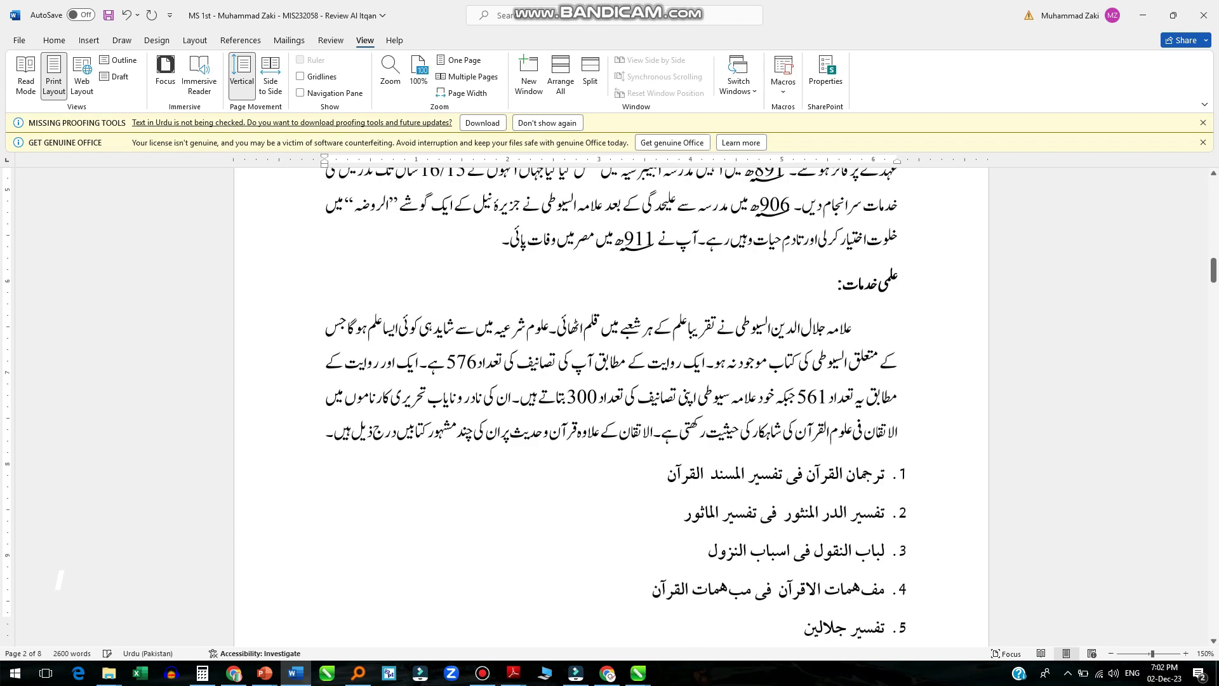
# Review the footnote's reference mark in the paragraph and go to the footnote text at the end of the page
pyautogui.scroll(5, 615, 408)
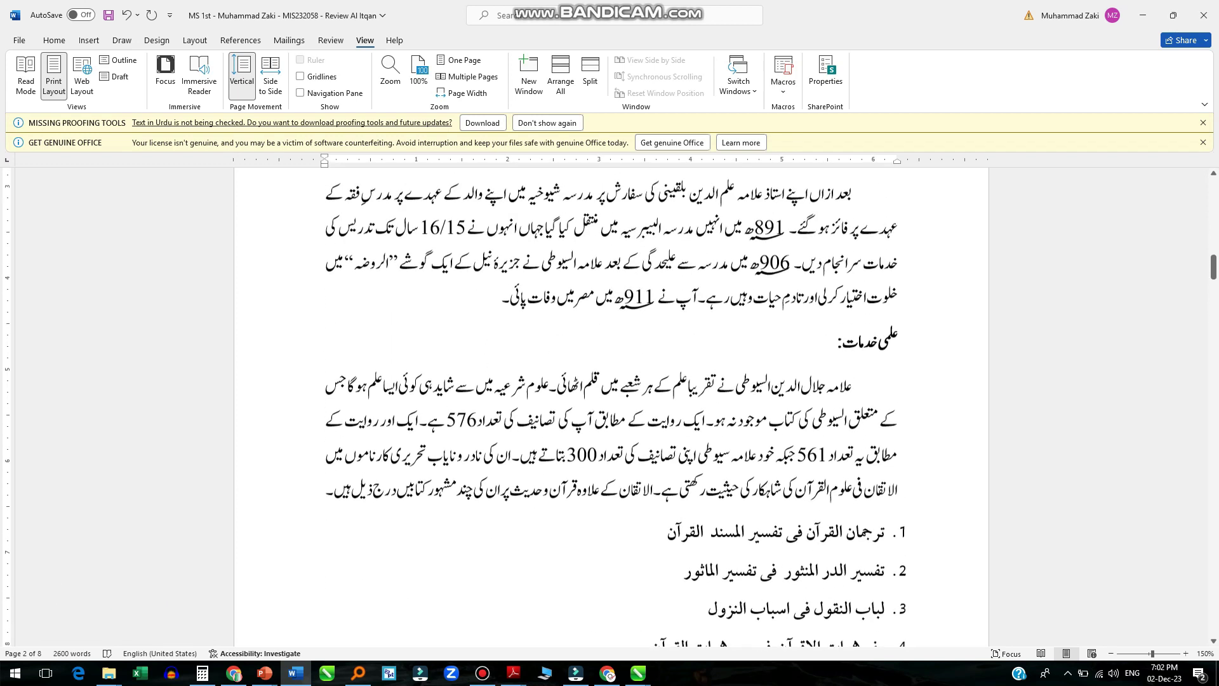
pyautogui.scroll(1, 616, 408)
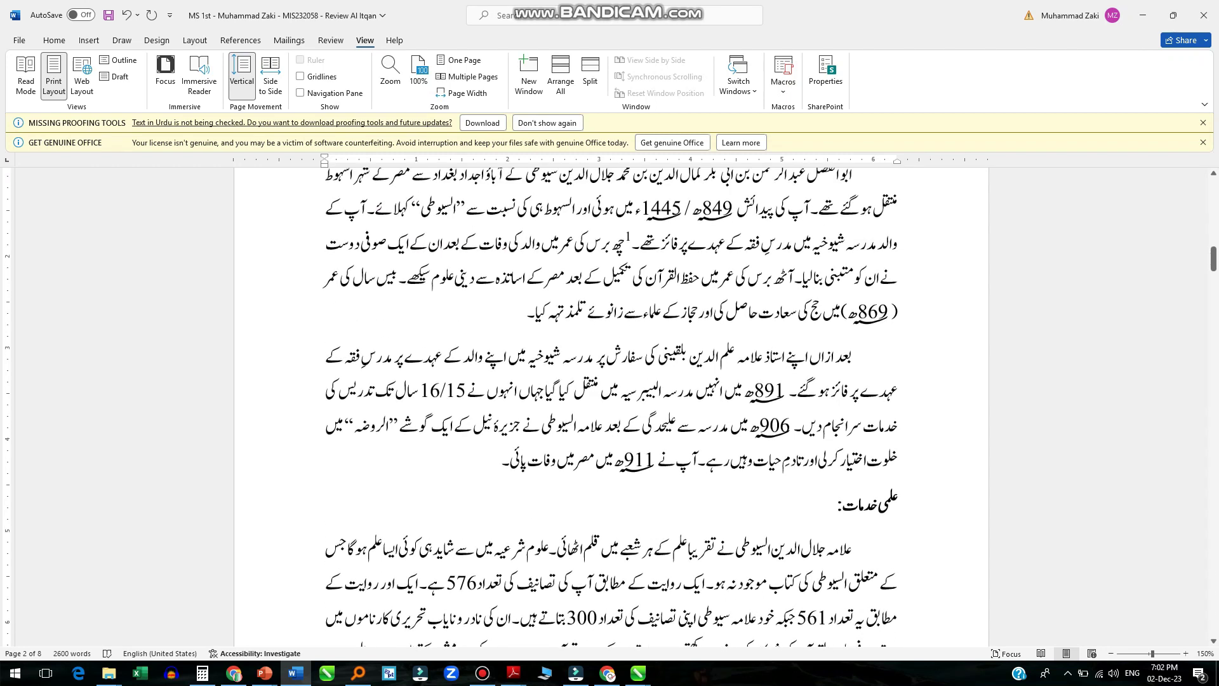
pyautogui.click(627, 240)
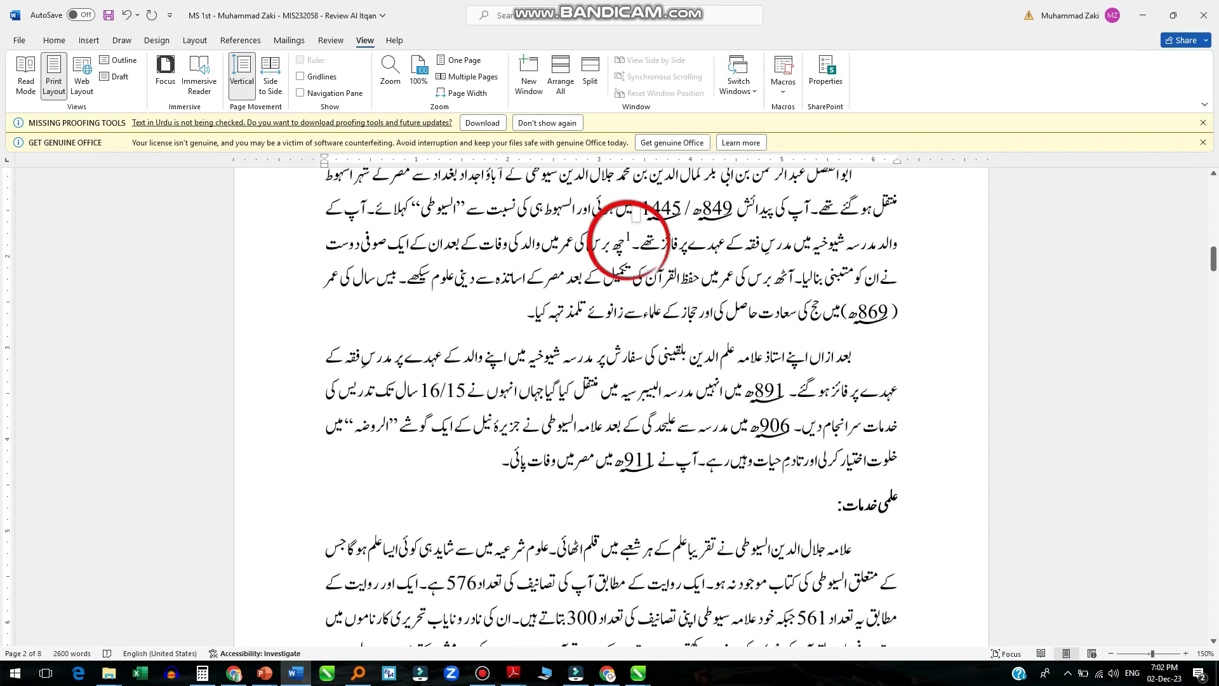
pyautogui.scroll(-5, 635, 216)
pyautogui.scroll(-3, 327, 525)
pyautogui.click(326, 501)
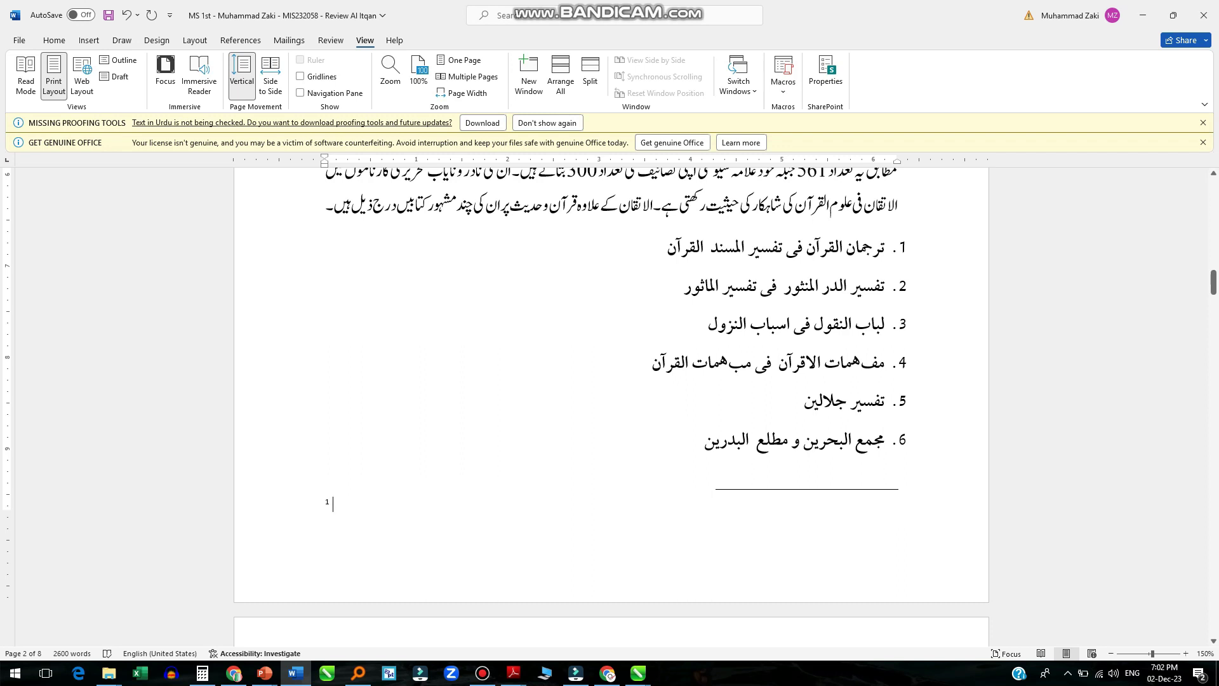
# Try the right-to-left text direction on the empty footnote and switch it back to left-to-right
pyautogui.click(55, 40)
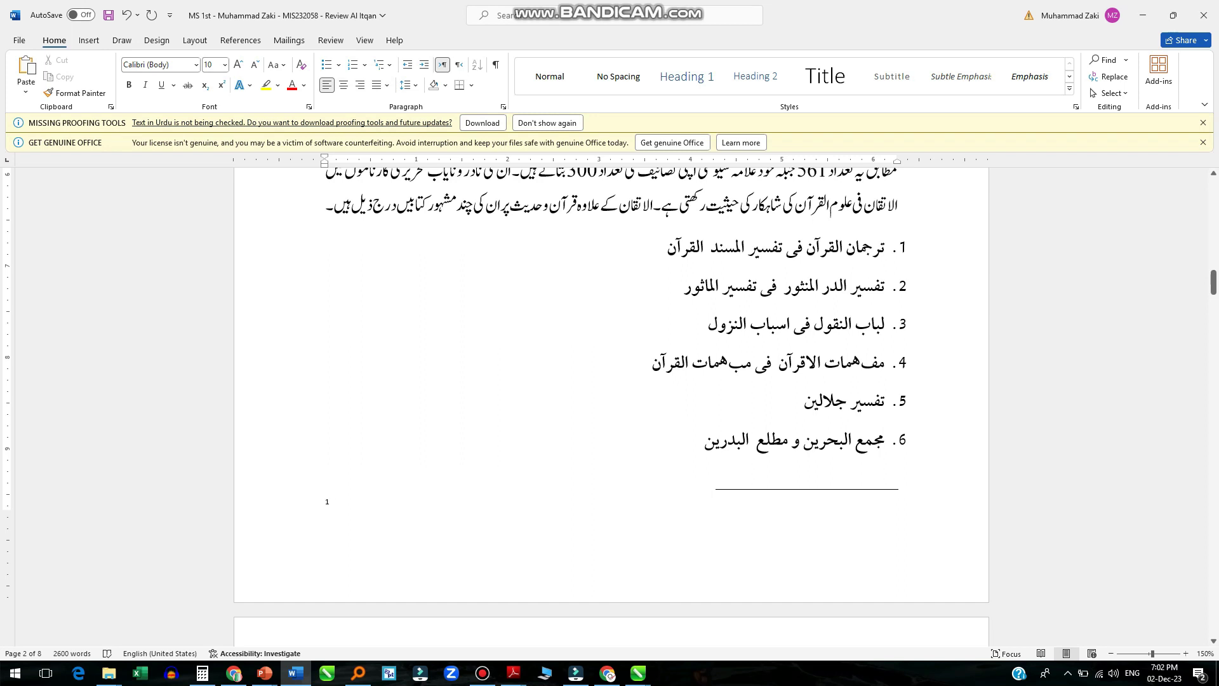
pyautogui.click(343, 85)
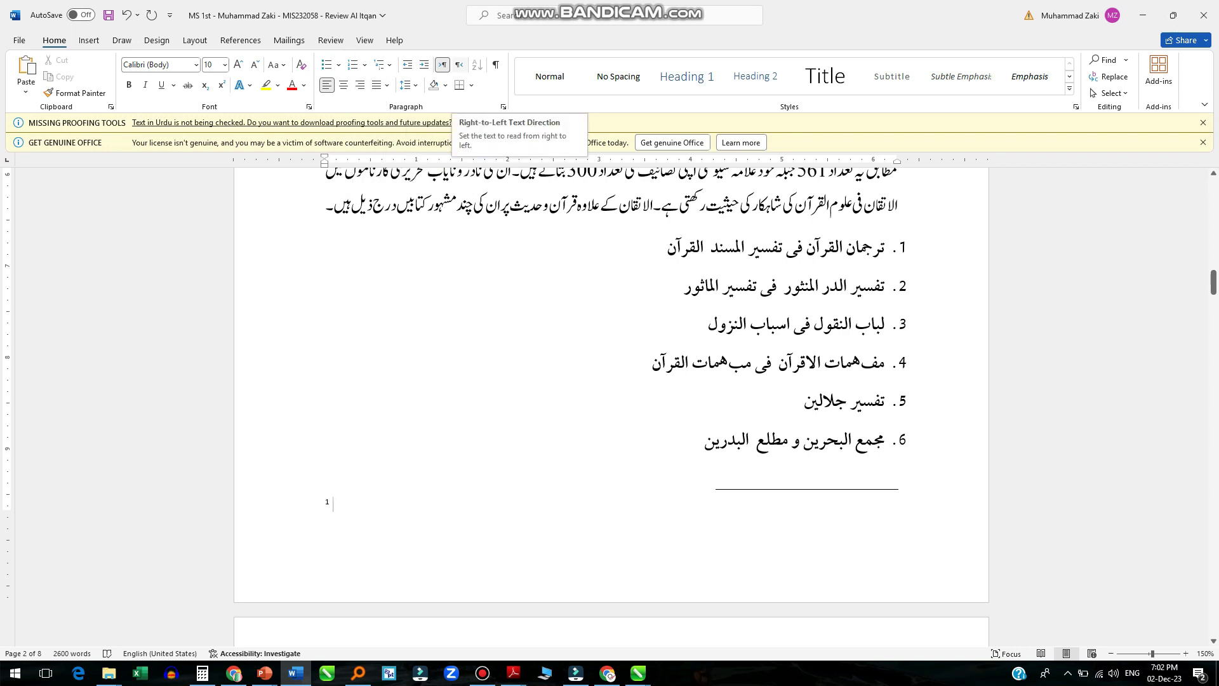
pyautogui.click(456, 65)
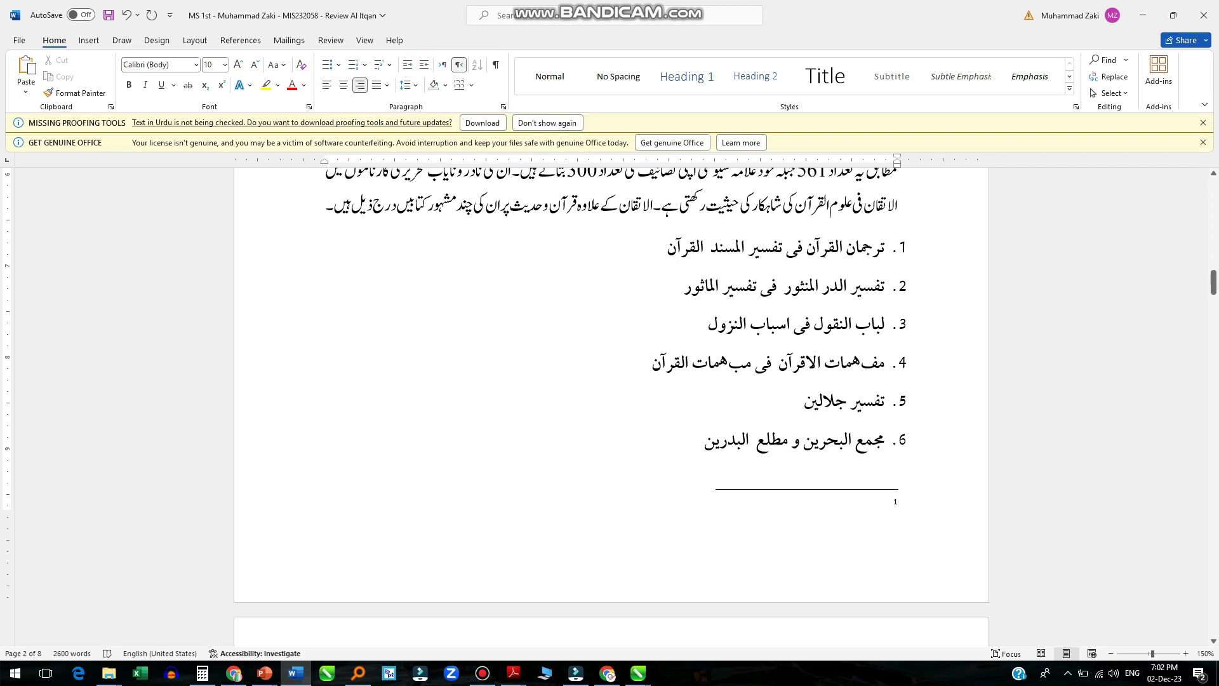
pyautogui.click(894, 515)
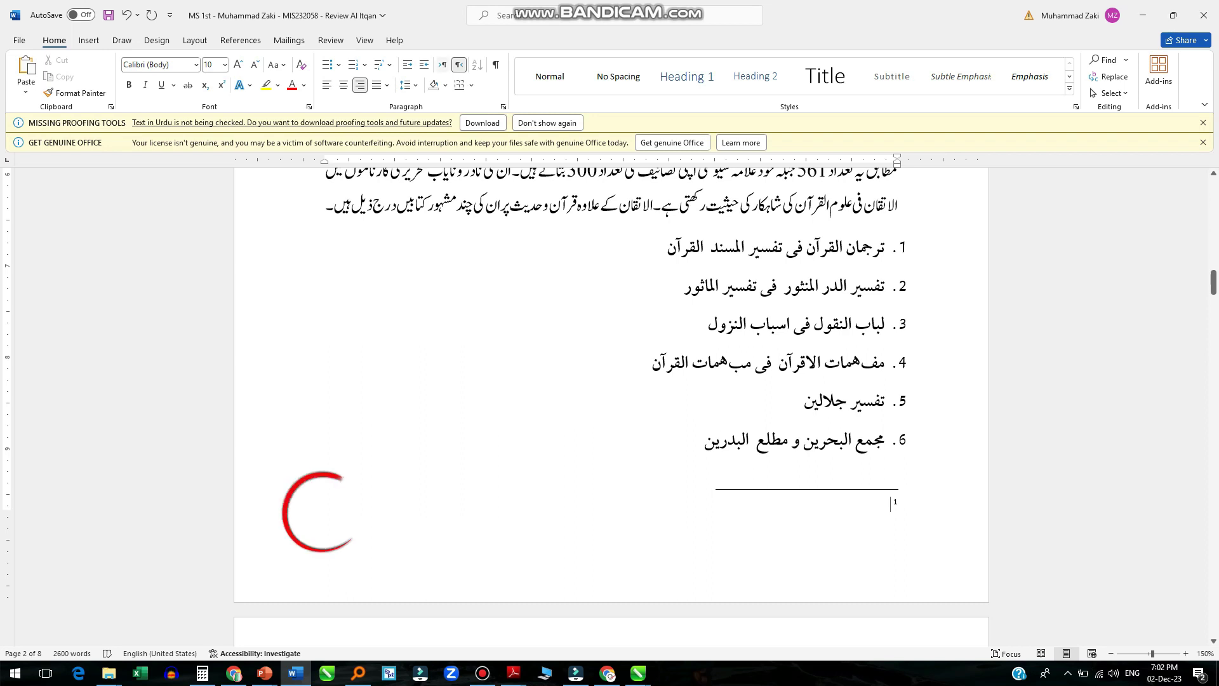
pyautogui.hotkey('ctrl', 'shift')
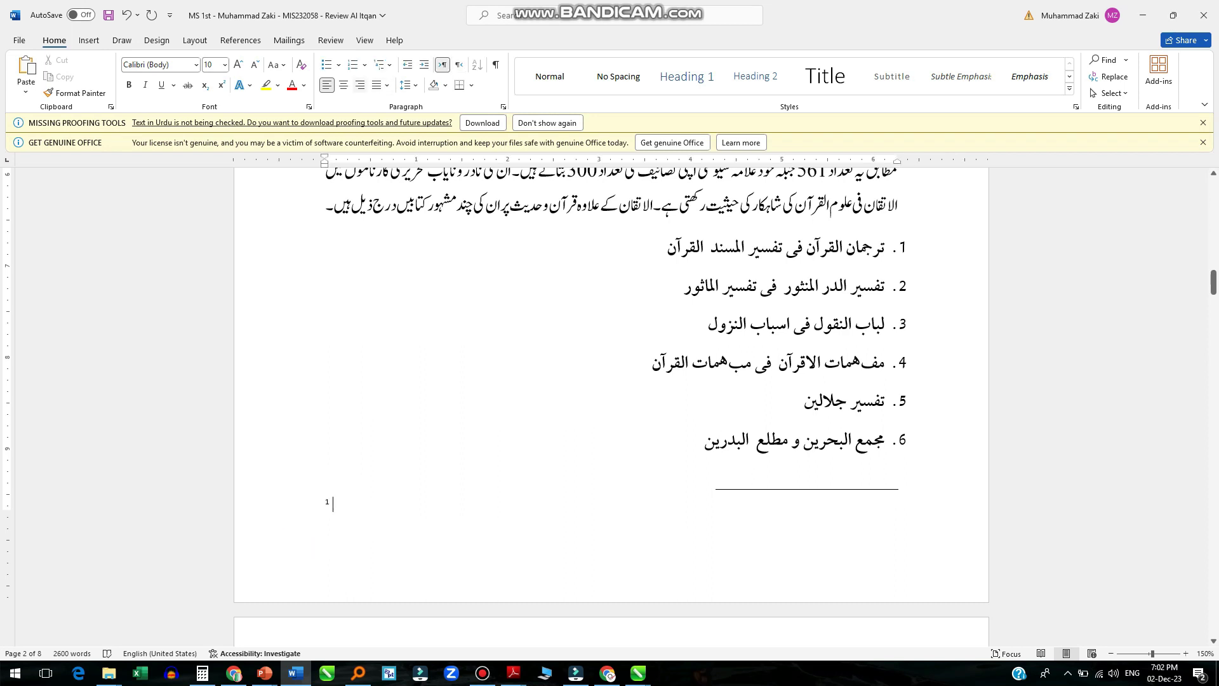
# Try right-aligning the left-to-right footnote and entering Urdu text in it, and remove both the text and the alignment again
pyautogui.click(360, 84)
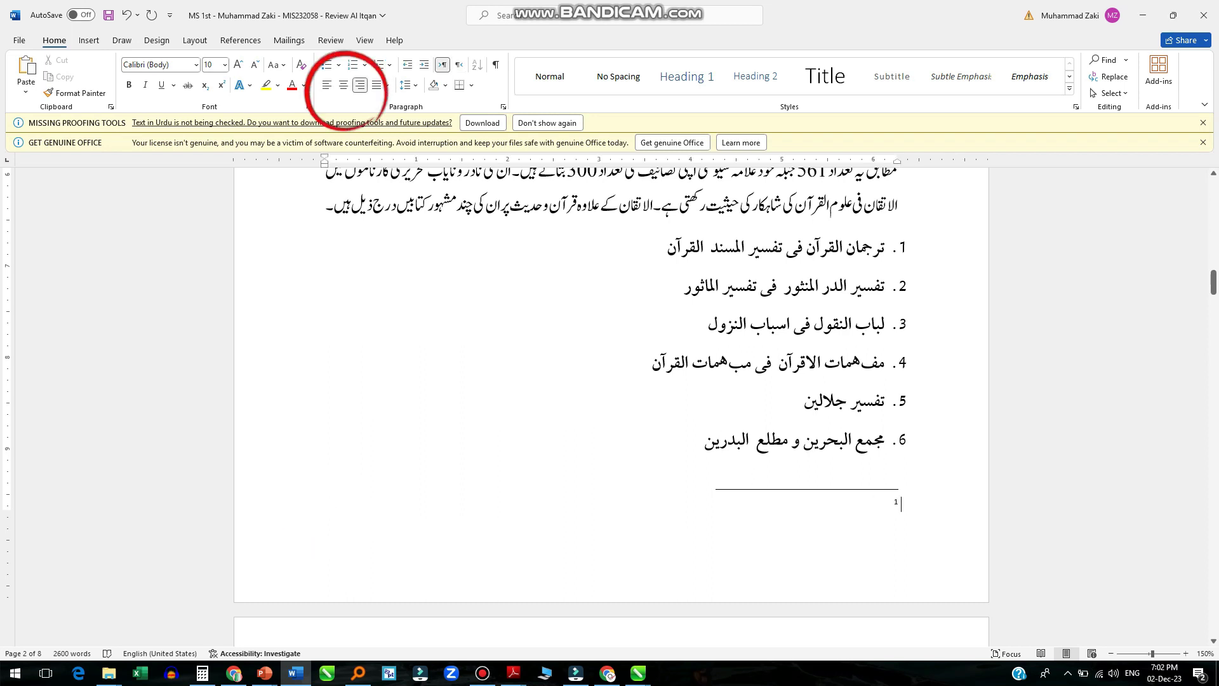
pyautogui.hotkey('alt', 'shift')
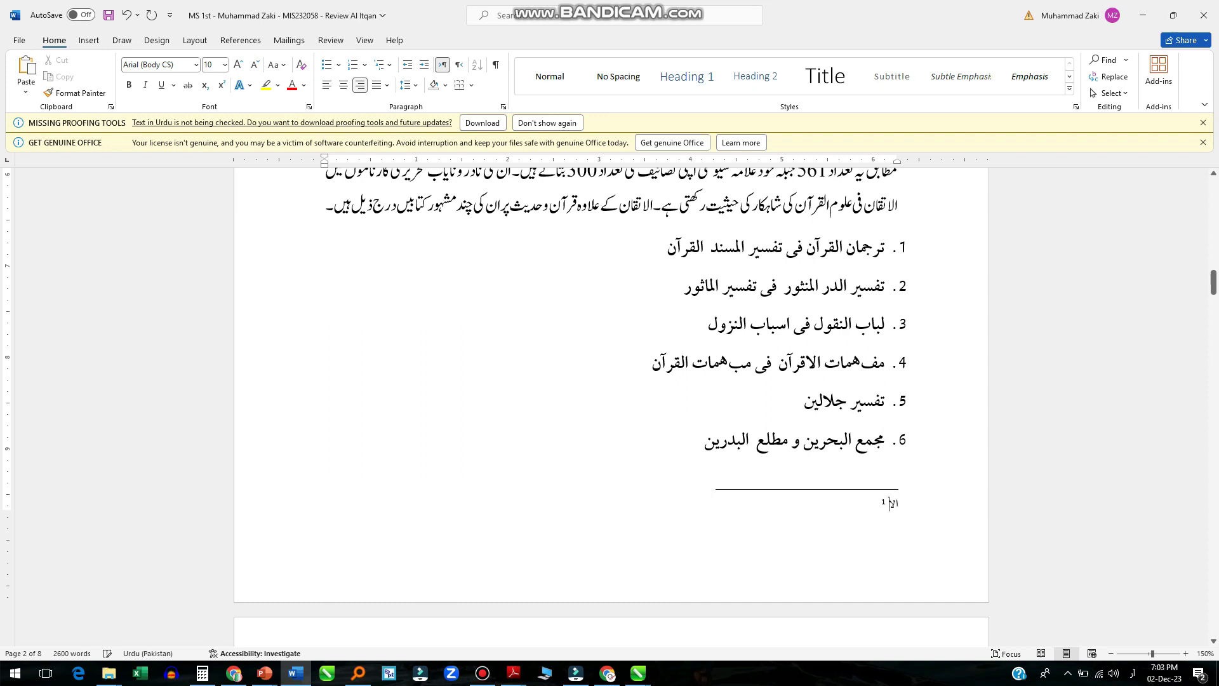
pyautogui.write('اتقان')
pyautogui.press('BackSpace')
pyautogui.press('BackSpace')
pyautogui.press('BackSpace')
pyautogui.press('BackSpace')
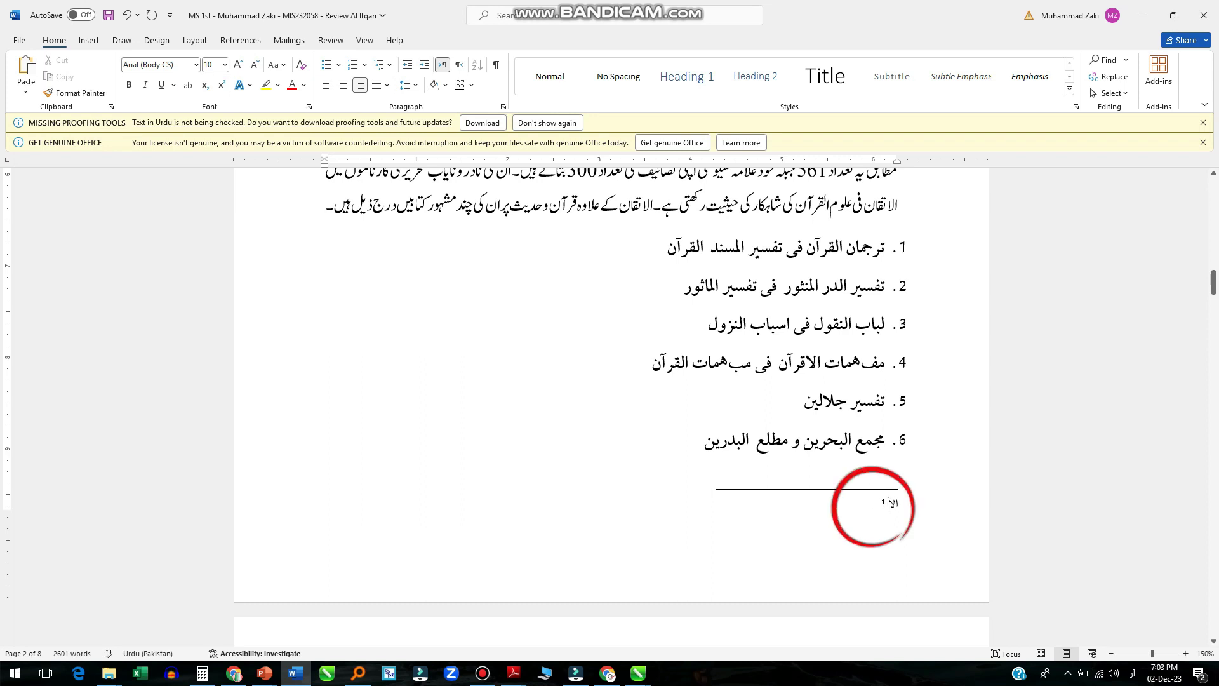
pyautogui.write('ت')
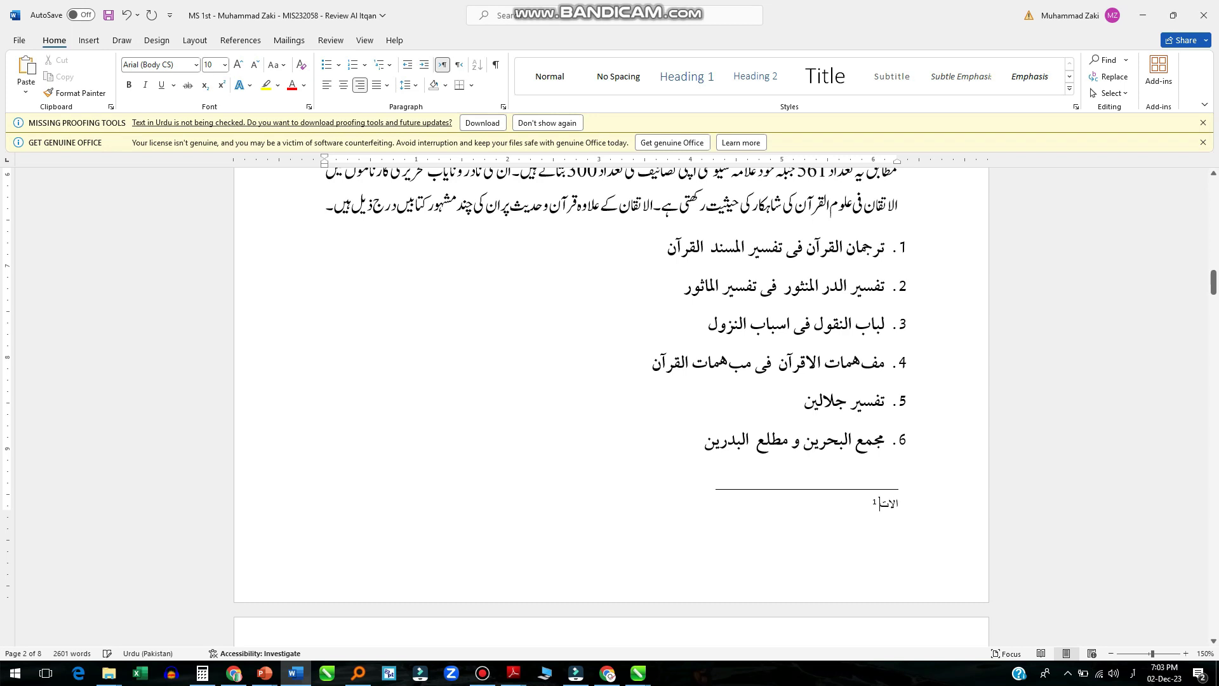
pyautogui.write('قان فی عل')
pyautogui.press('BackSpace')
pyautogui.press('BackSpace')
pyautogui.press('BackSpace')
pyautogui.press('BackSpace')
pyautogui.press('BackSpace')
pyautogui.press('BackSpace')
pyautogui.press('BackSpace')
pyautogui.press('BackSpace')
pyautogui.press('BackSpace')
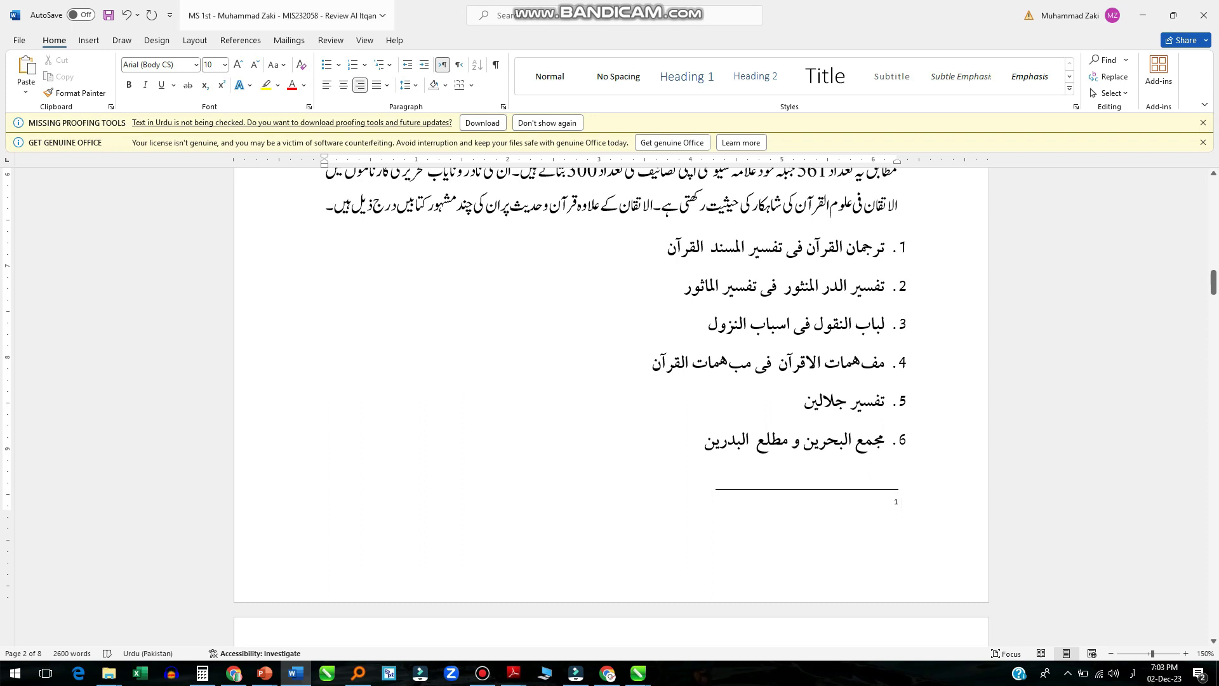
pyautogui.hotkey('ctrl', 'l')
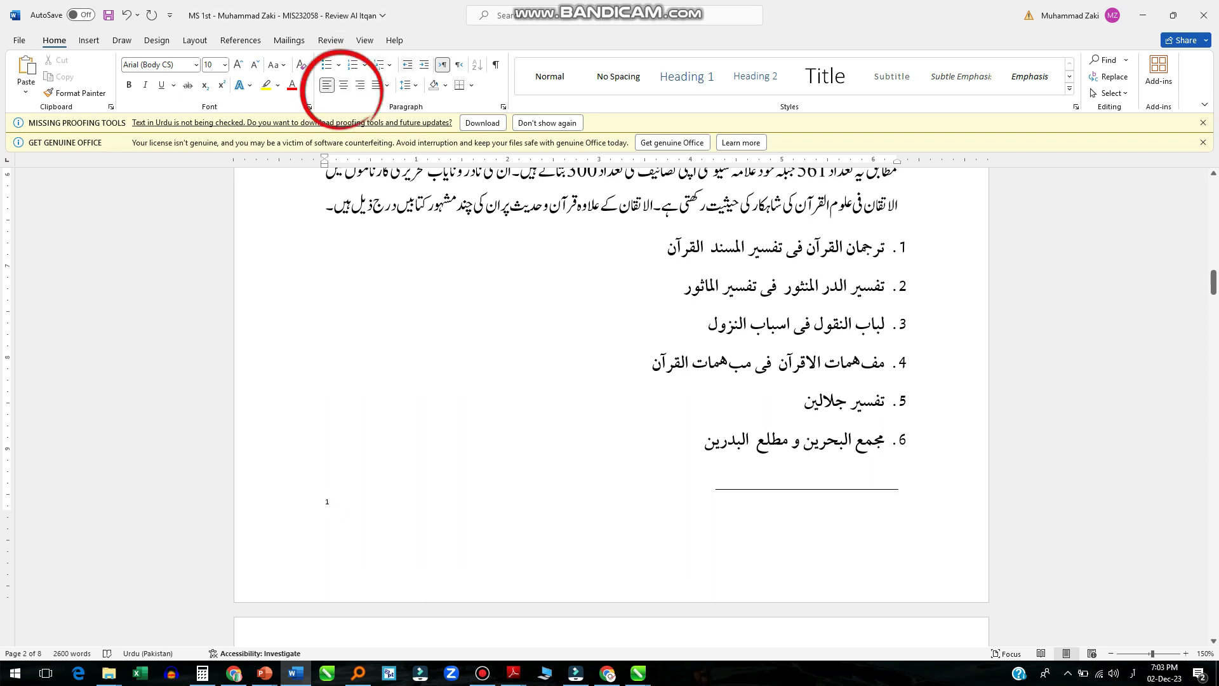
# Set the footnote's text direction to right-to-left and enter the citation "جلال الدین السیوطی، الاتقان فی علوم القرآن،"
pyautogui.click(443, 64)
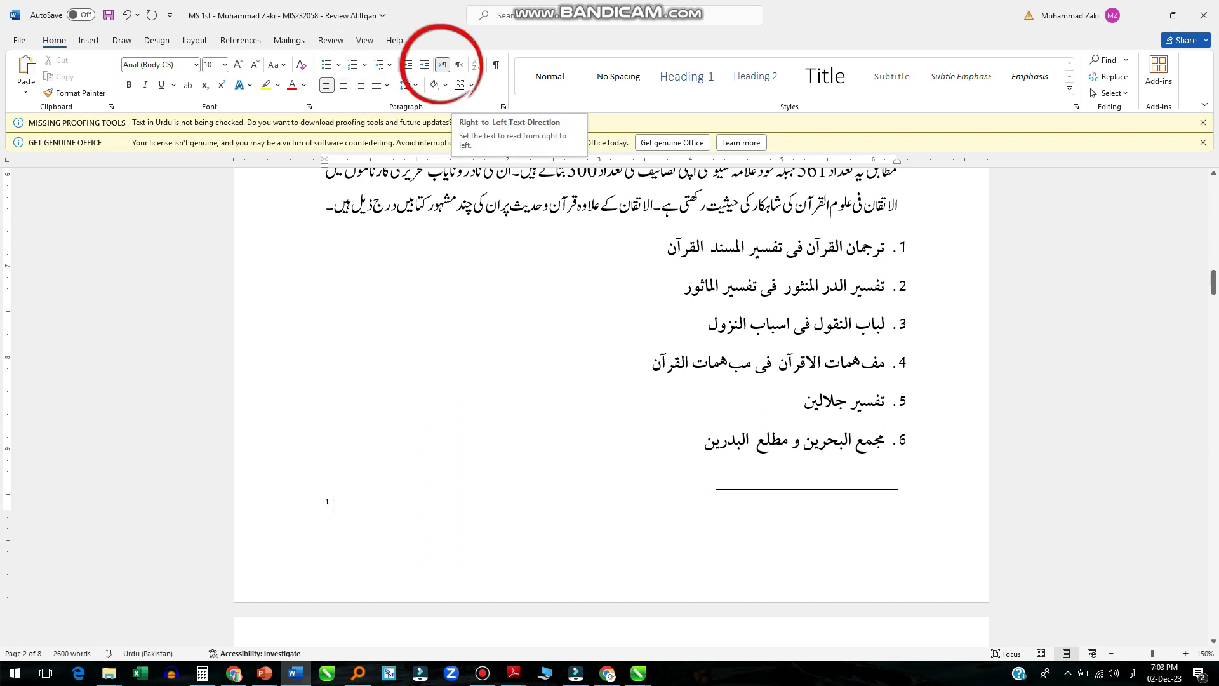
pyautogui.hotkey('ctrl', 'shift')
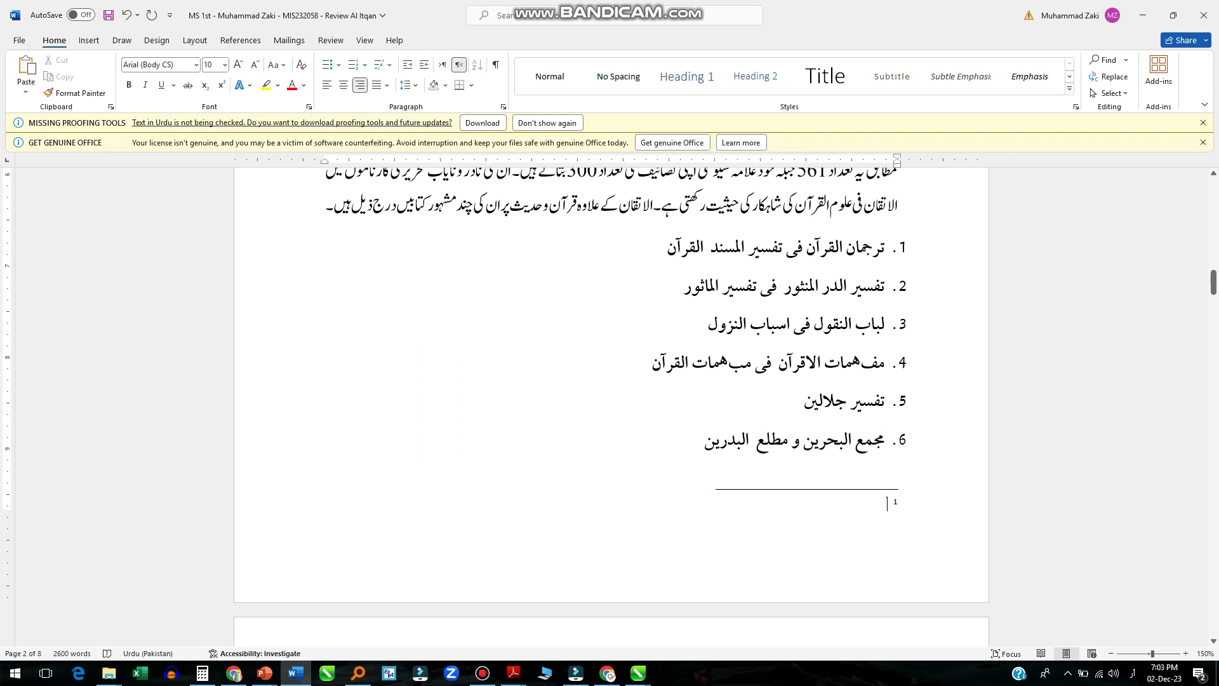
pyautogui.write('جلال الدین السیوطی، الاتقان فی علوم ال')
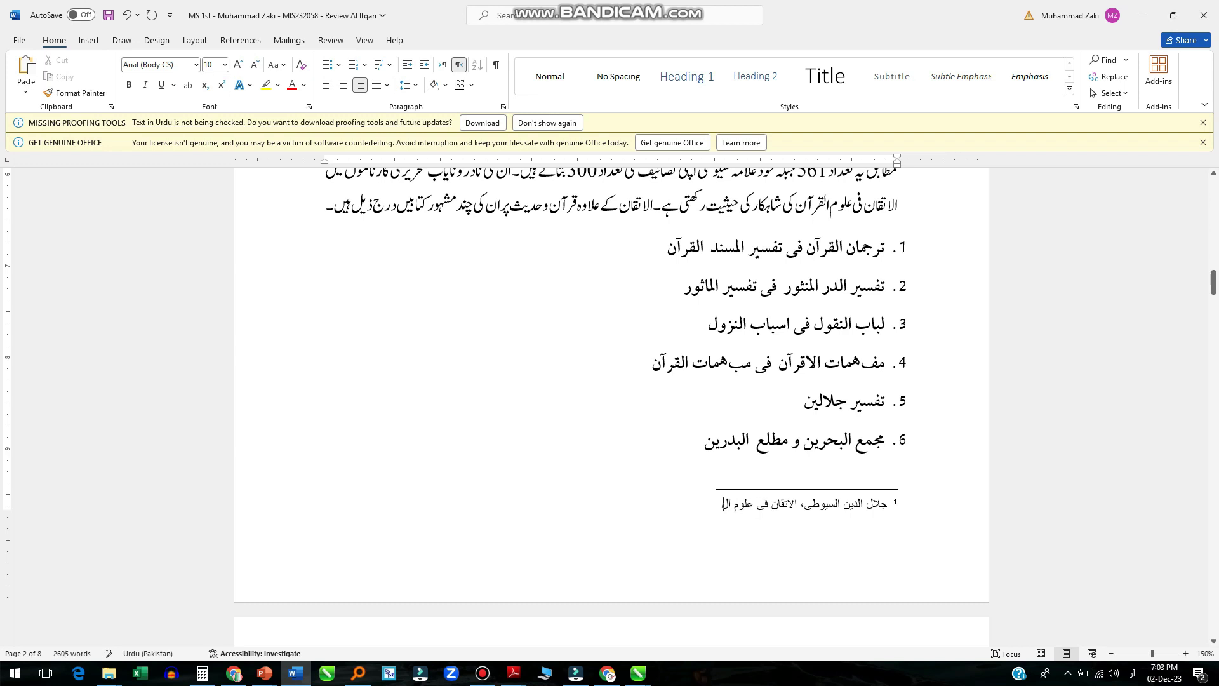
pyautogui.write('قرآن')
# Set the whole footnote citation's font to Jameel Noori Nastali at size 14
pyautogui.hotkey('shift', 'Home')
pyautogui.press('End')
pyautogui.hotkey('ctrl', 'shift', 'Right')
pyautogui.hotkey('ctrl', 'shift', 'Right')
pyautogui.hotkey('ctrl', 'shift', 'Right')
pyautogui.hotkey('ctrl', 'shift', 'Right')
pyautogui.hotkey('ctrl', 'shift', 'Right')
pyautogui.hotkey('ctrl', 'shift', 'Right')
pyautogui.hotkey('ctrl', 'shift', 'Right')
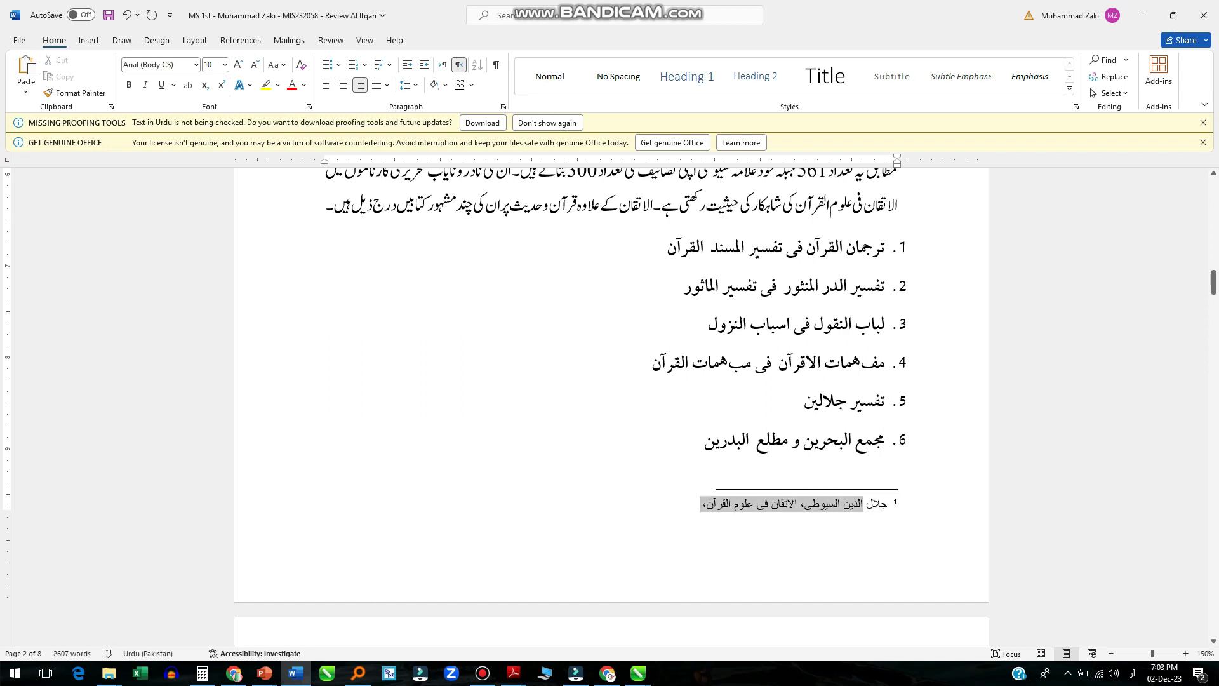
pyautogui.hotkey('alt', 'h')
pyautogui.press('f')
pyautogui.press('f')
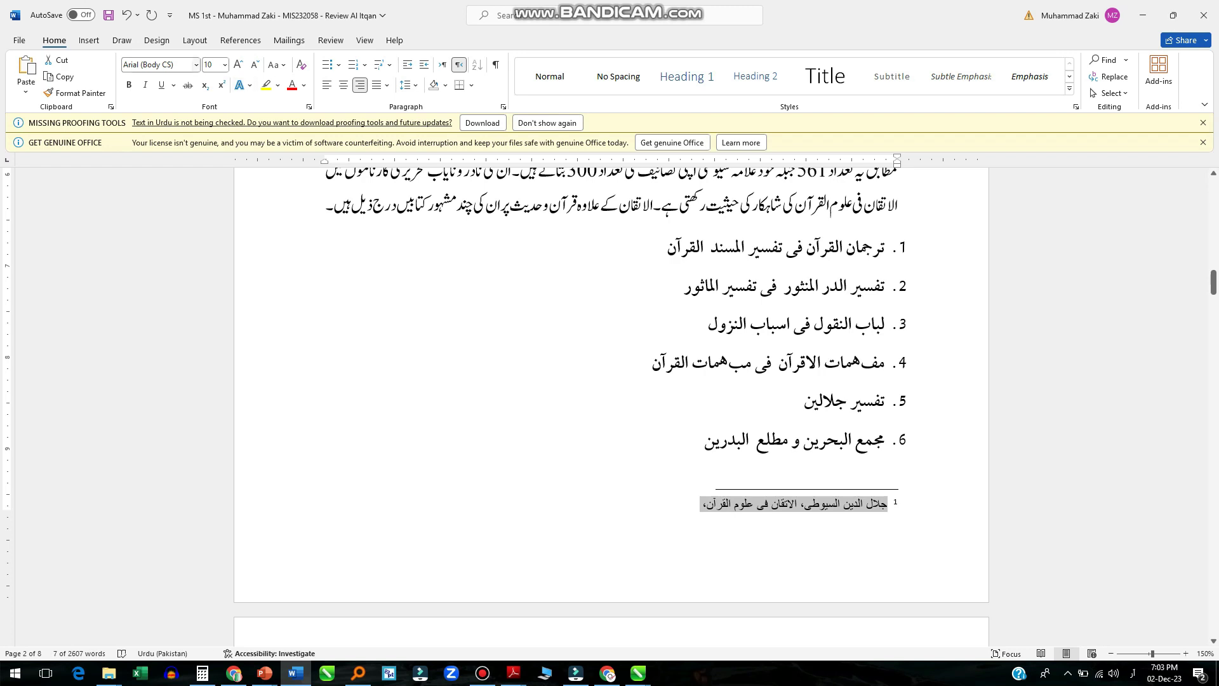
pyautogui.hotkey('alt', 'shift')
pyautogui.write('Jameel Noori Nastali')
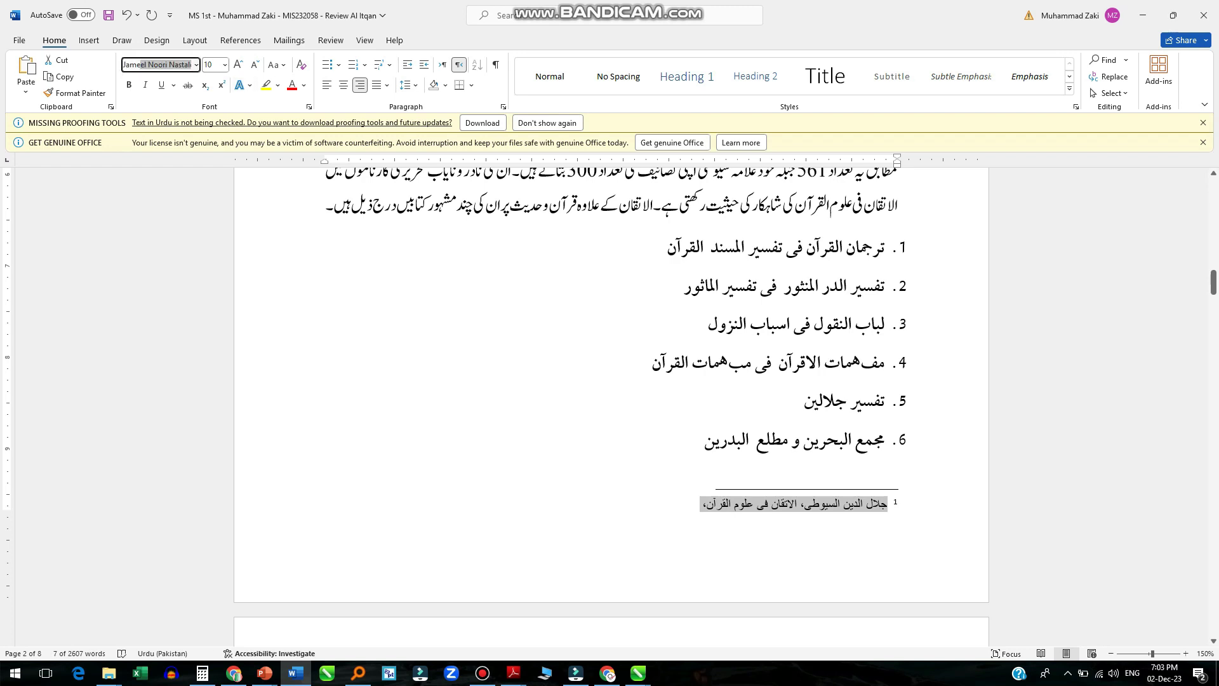
pyautogui.press('Return')
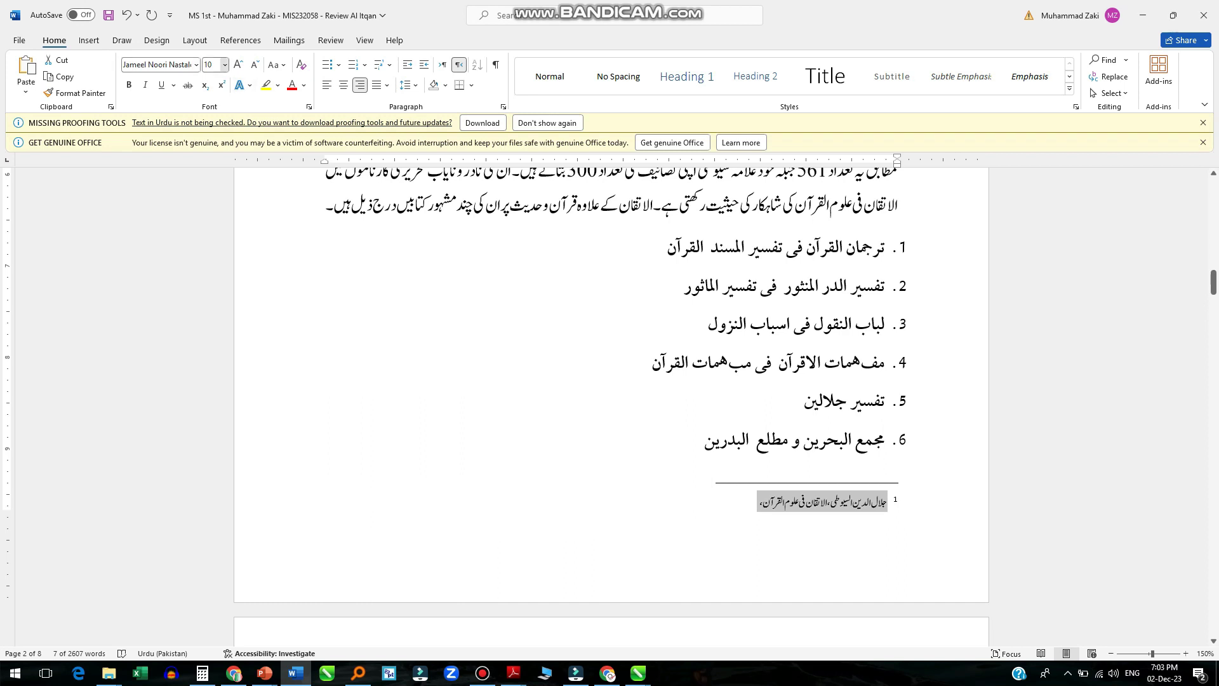
pyautogui.click(225, 64)
pyautogui.click(214, 154)
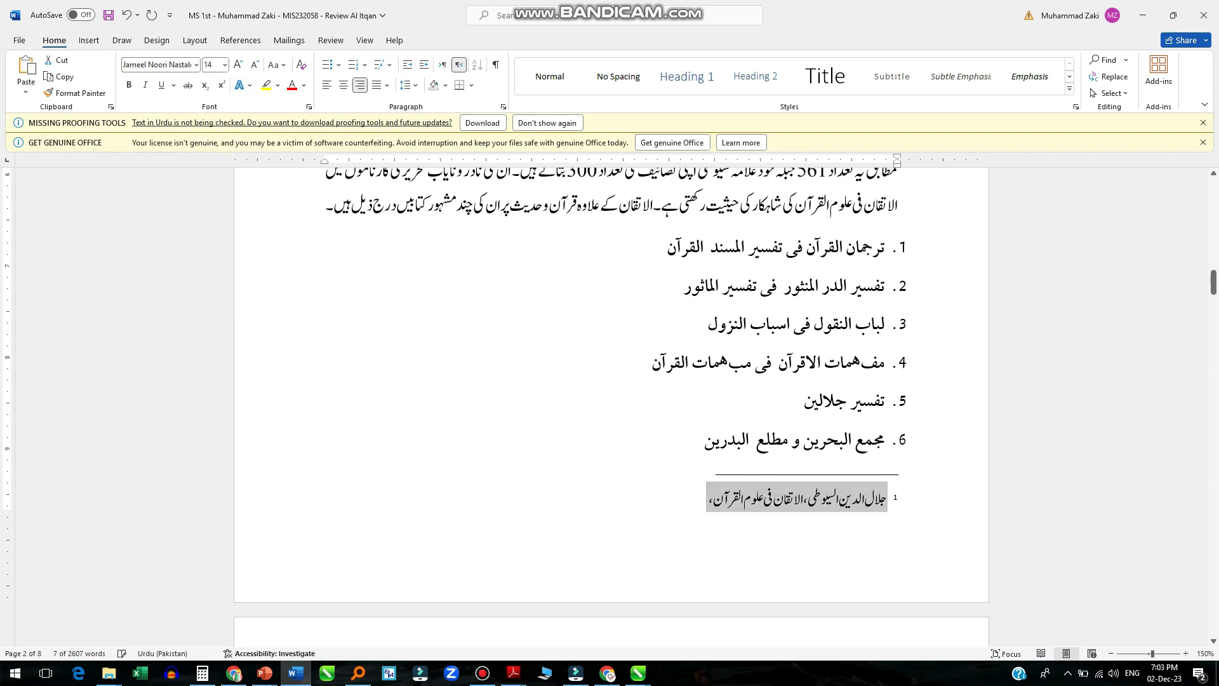
# Replace the comma ending the footnote citation with an opening parenthesis and the publisher "مکتبۃ العلم"
pyautogui.click(733, 497)
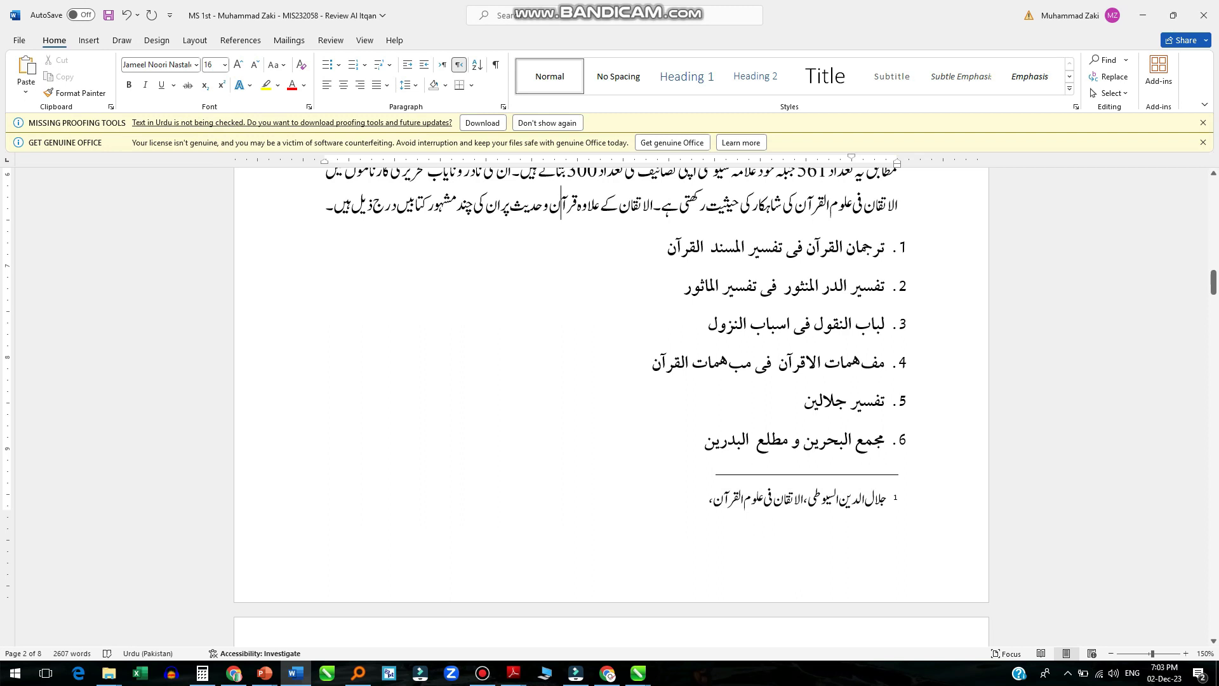
pyautogui.press('End')
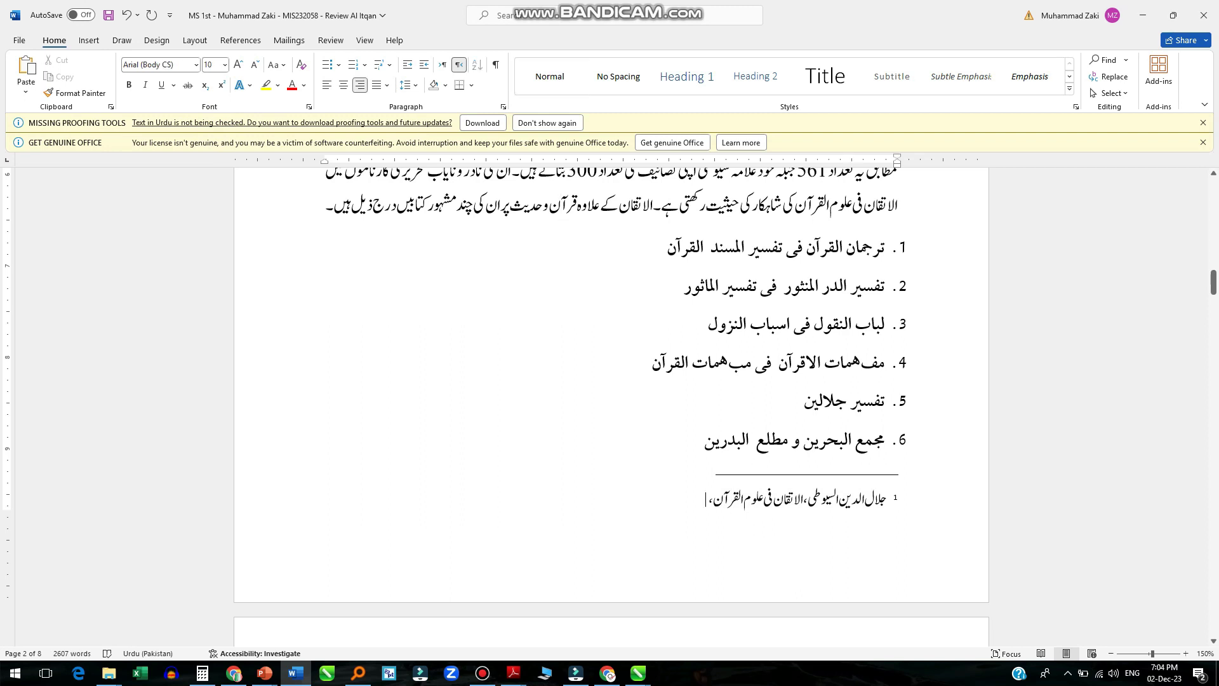
pyautogui.hotkey('ctrl', 'shift', 'Right')
pyautogui.hotkey('ctrl', 'shift', 'Right')
pyautogui.hotkey('ctrl', 'shift', 'Right')
pyautogui.hotkey('ctrl', 'shift', 'Right')
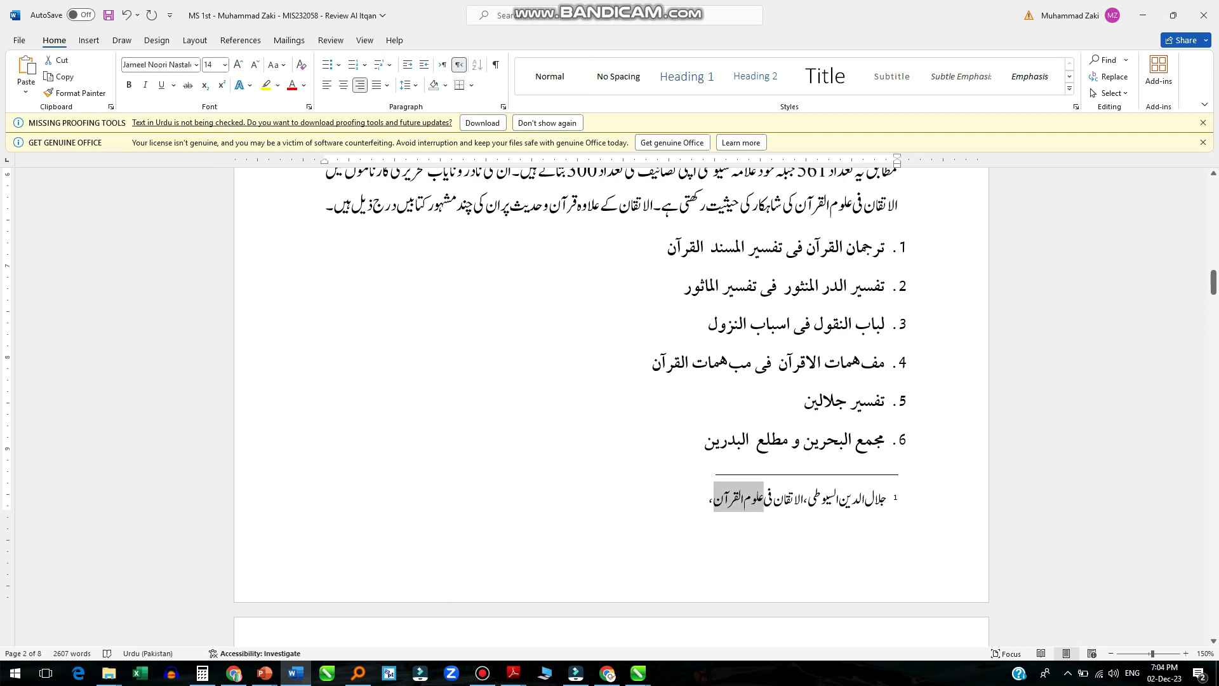
pyautogui.press('End')
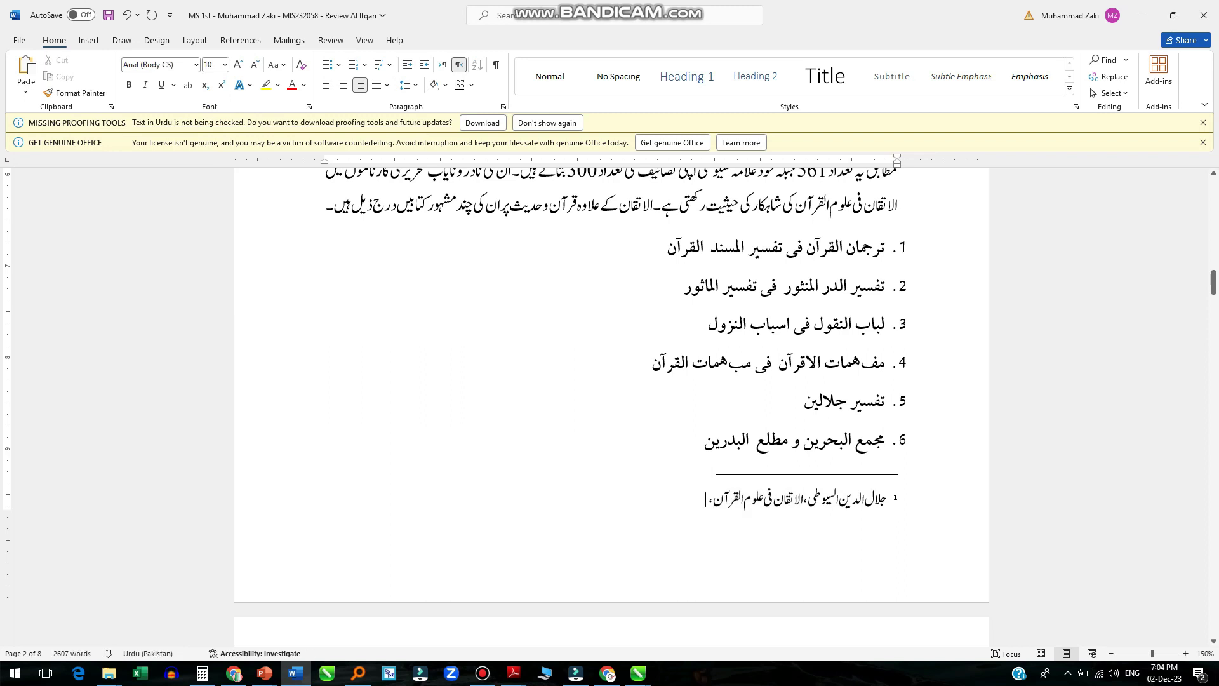
pyautogui.press('BackSpace')
pyautogui.hotkey('alt', 'shift')
pyautogui.write('(')
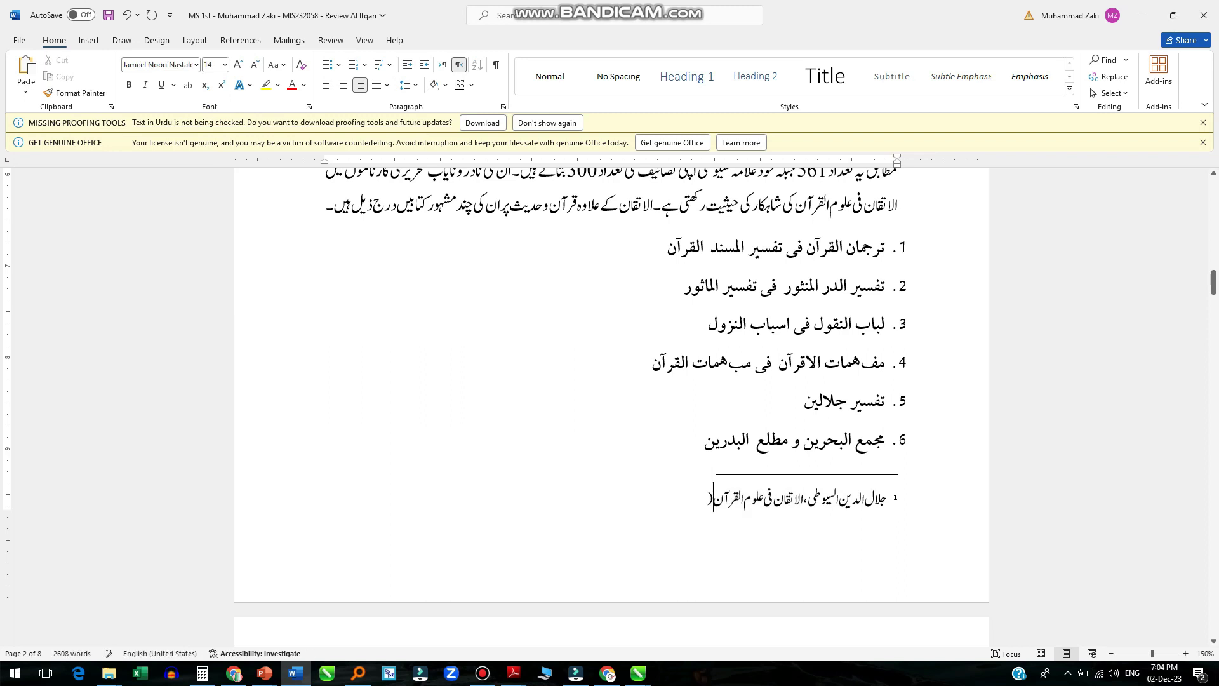
pyautogui.hotkey('alt', 'shift')
pyautogui.write('(مکتبۃ العلم')
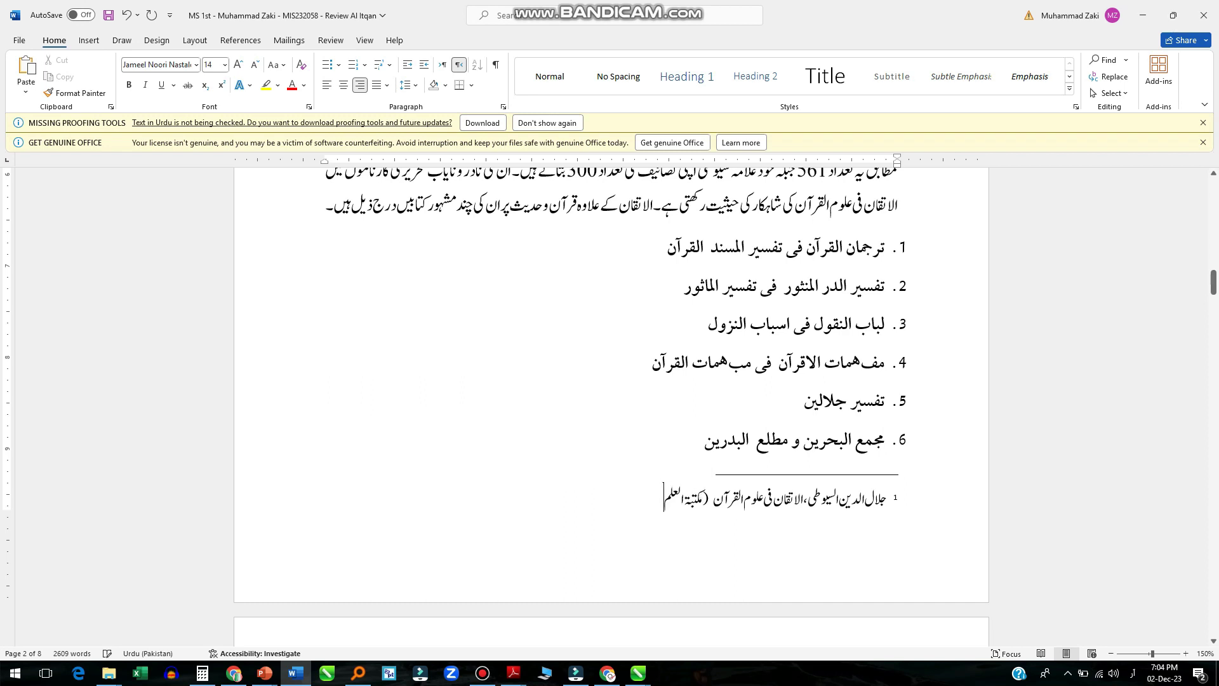
# Complete the footnote citation with ":لاہور،2005)،" followed by the volume and page reference "1:150"
pyautogui.write(':لاہور،2005)،')
pyautogui.hotkey('alt', 'shift')
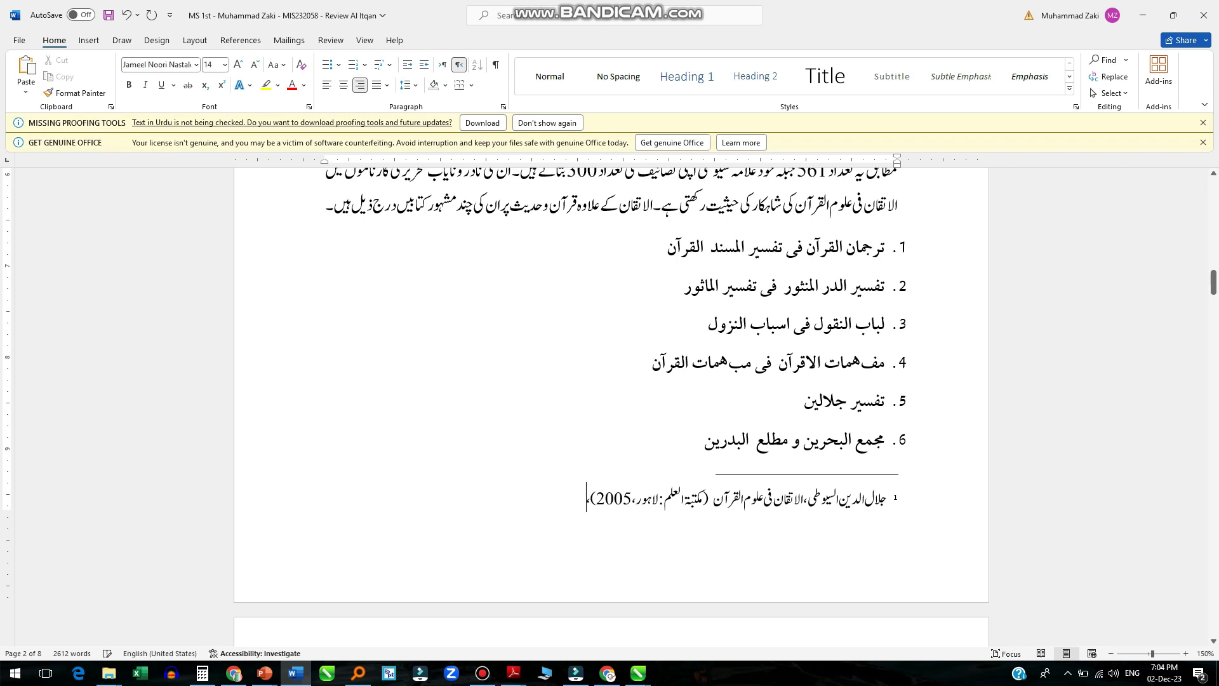
pyautogui.write('1:150')
# Make the book title "الاتقان فی علوم القرآن" bold in the footnote citation
pyautogui.press('Right')
pyautogui.press('Right')
pyautogui.press('Right')
pyautogui.press('Right')
pyautogui.press('Right')
pyautogui.press('Right')
pyautogui.press('Right')
pyautogui.hotkey('ctrl', 'shift', 'Right')
pyautogui.hotkey('ctrl', 'shift', 'Right')
pyautogui.hotkey('ctrl', 'shift', 'Right')
pyautogui.hotkey('ctrl', 'shift', 'Right')
pyautogui.hotkey('shift', 'Left')
pyautogui.hotkey('ctrl', 'b')
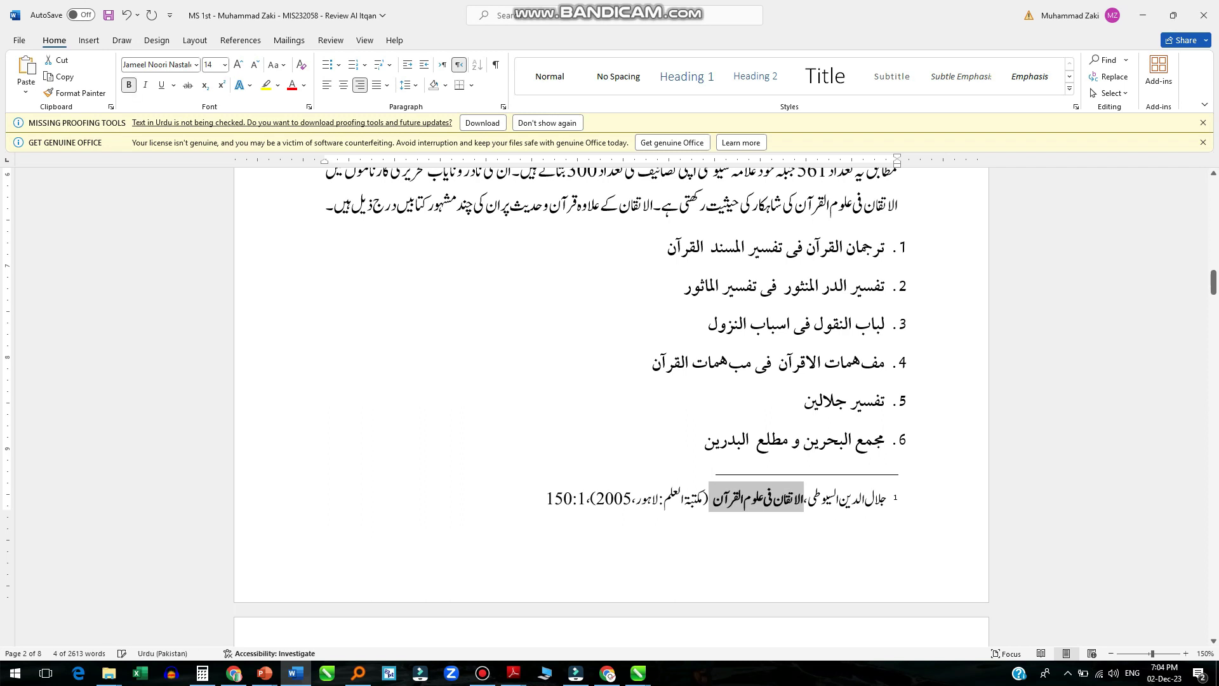
pyautogui.click(822, 497)
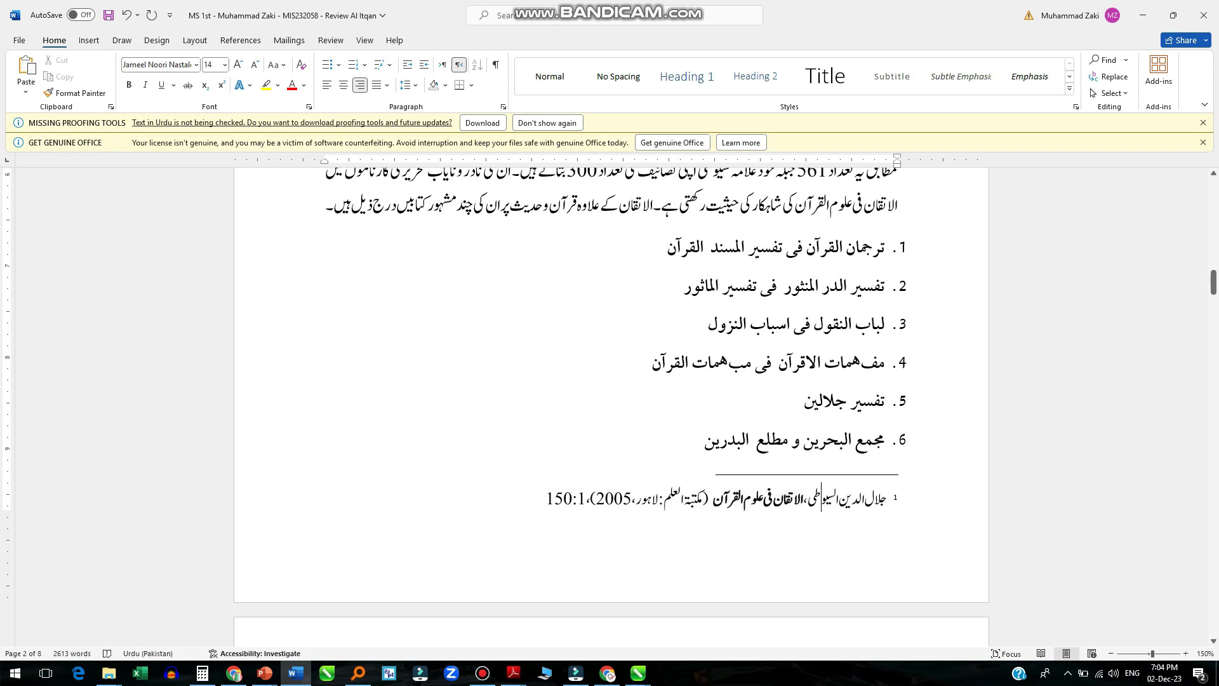
# Cut the opening sentences under the heading "مصنف کا تعارف:" up to and including footnote reference 1
pyautogui.scroll(5, 611, 393)
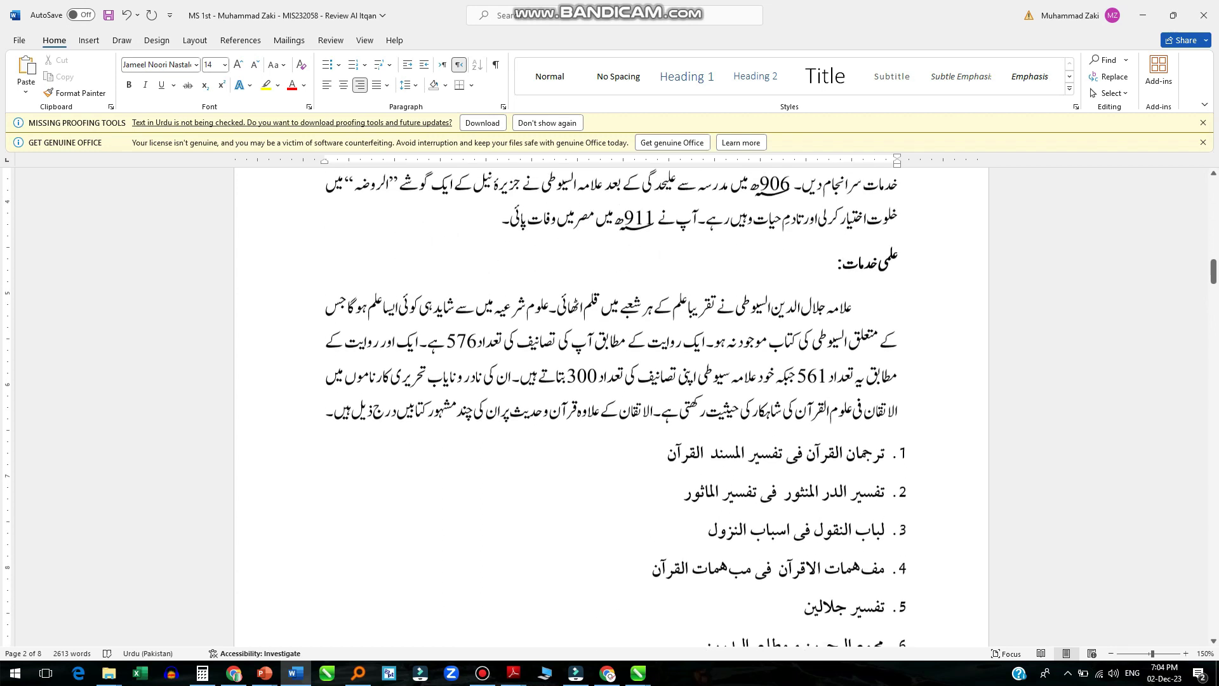
pyautogui.scroll(1, 610, 393)
pyautogui.scroll(1, 609, 407)
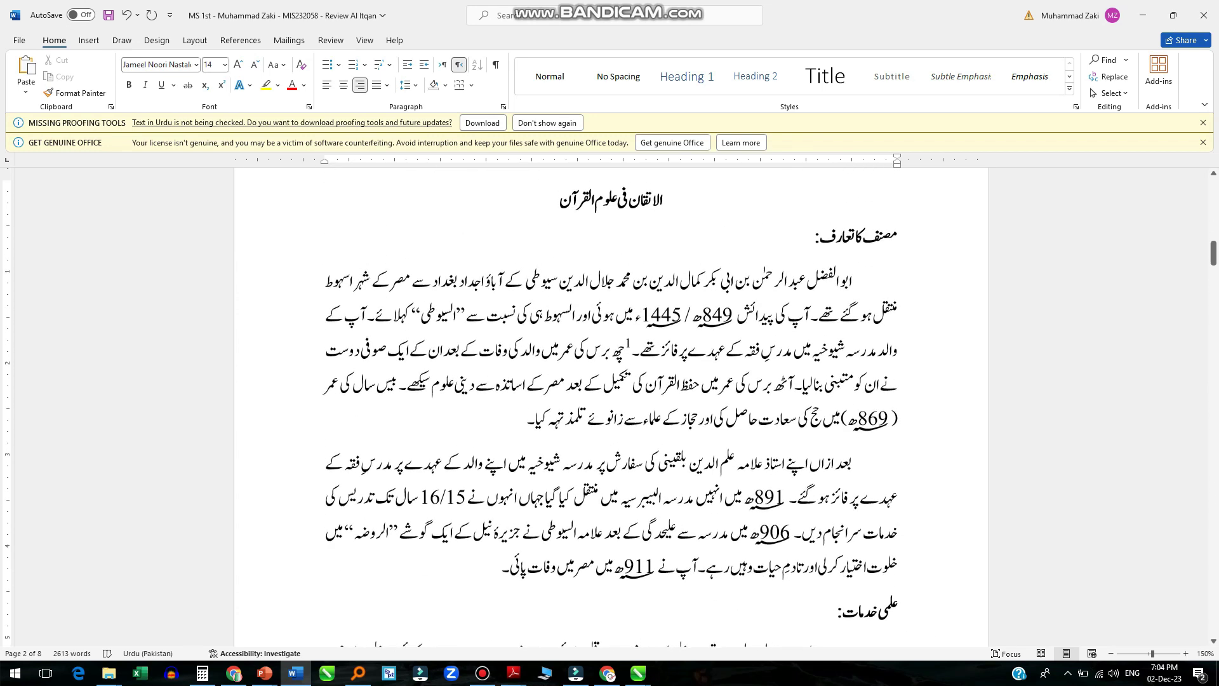
pyautogui.click(619, 353)
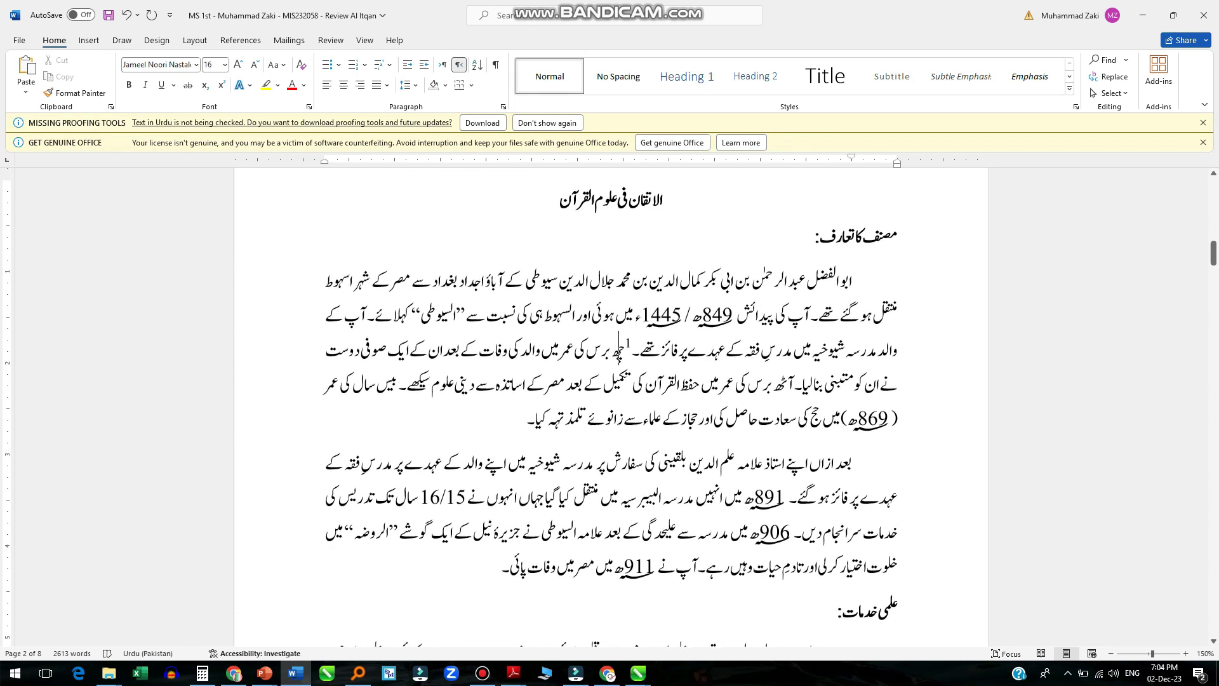
pyautogui.hotkey('ctrl', 'shift', 'Up')
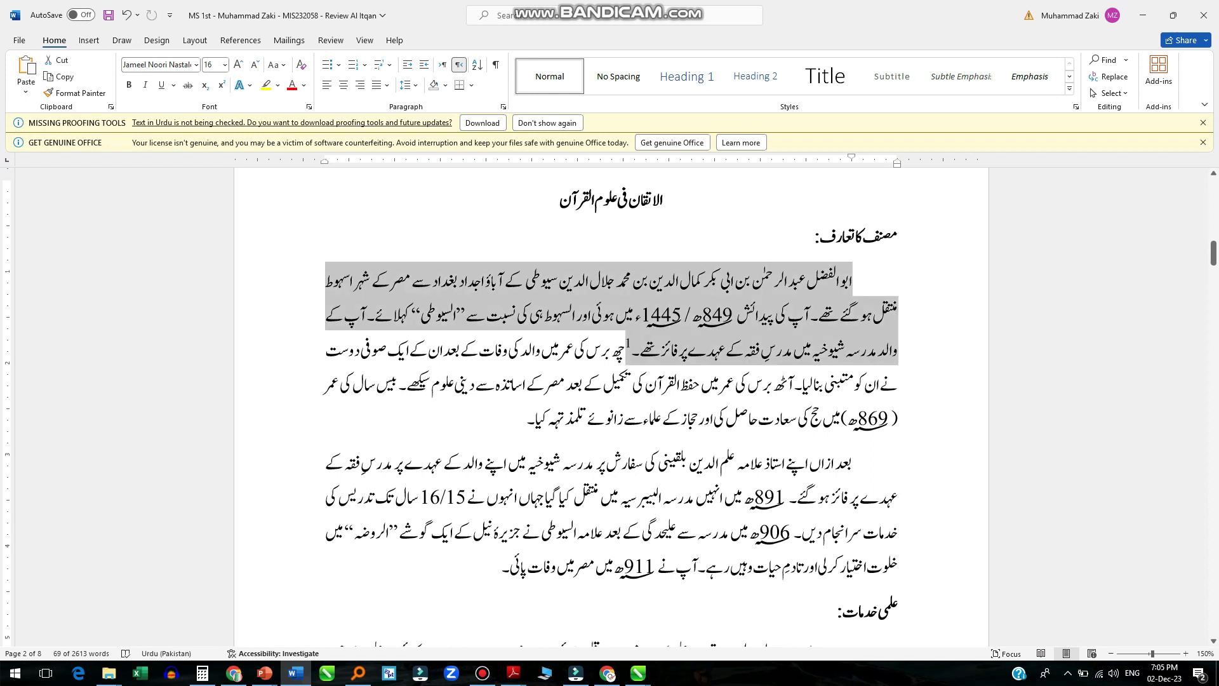
pyautogui.scroll(-1, 609, 406)
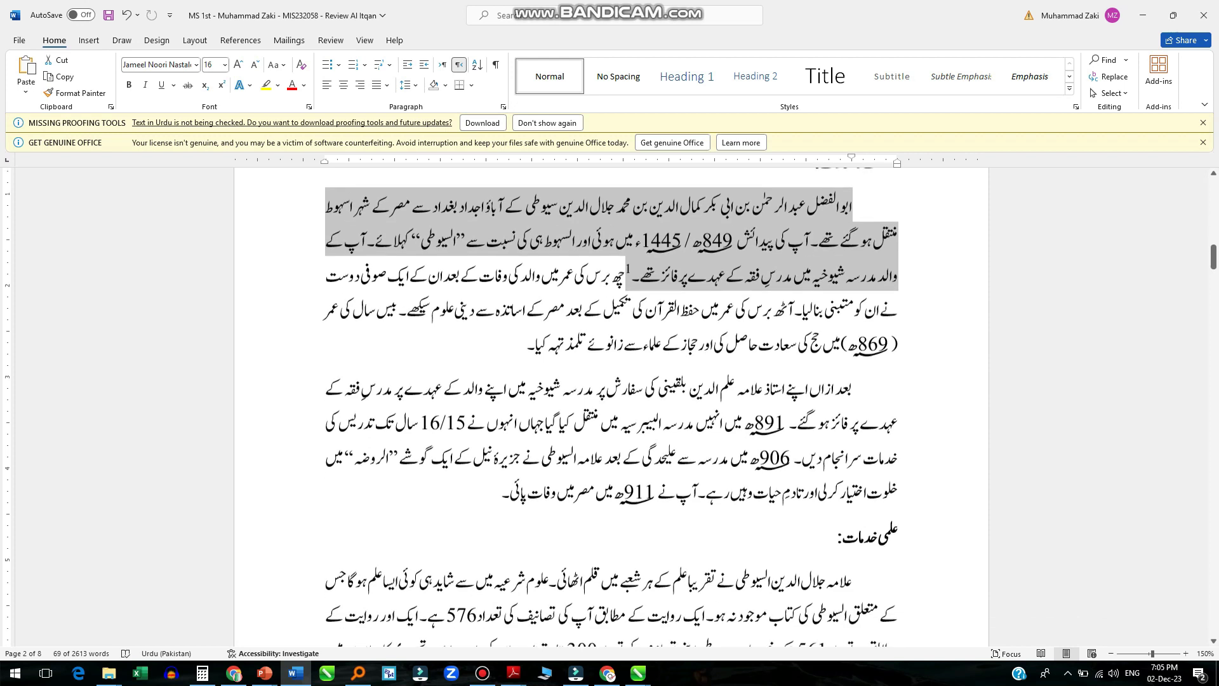
pyautogui.scroll(-1, 609, 406)
pyautogui.scroll(1, 610, 406)
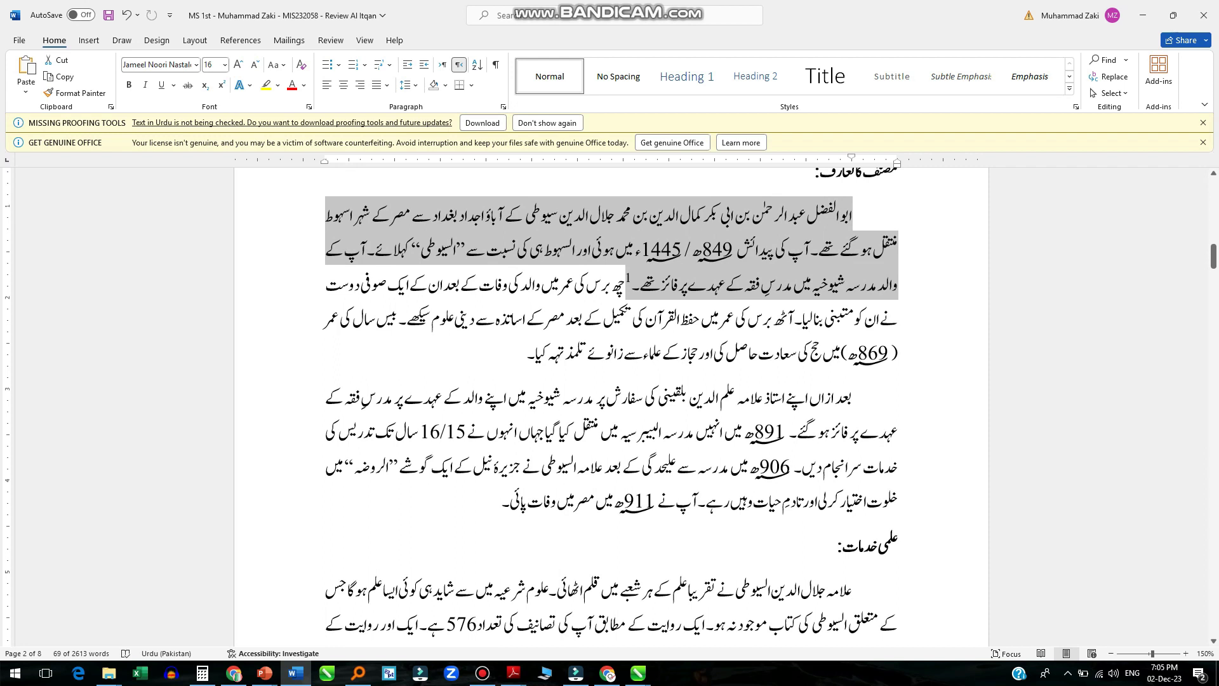
pyautogui.moveTo(852, 213)
pyautogui.mouseDown()
pyautogui.moveTo(470, 214)
pyautogui.moveTo(792, 248)
pyautogui.moveTo(529, 248)
pyautogui.moveTo(857, 282)
pyautogui.moveTo(624, 282)
pyautogui.mouseUp()
pyautogui.press('Delete')
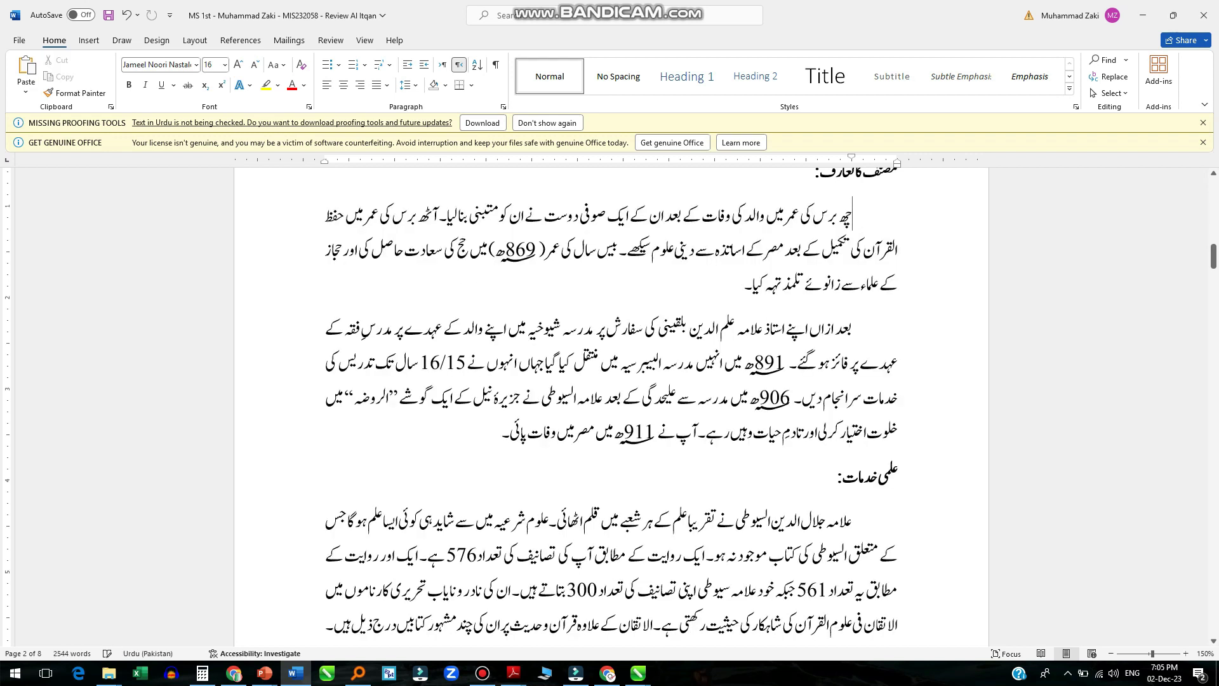
# Paste the cut passage into a new paragraph directly below the heading "الاتقان کا اجمالی تعارف:" on page 3
pyautogui.hotkey('ctrl', 'Down')
pyautogui.hotkey('ctrl', 'Down')
pyautogui.hotkey('ctrl', 'Down')
pyautogui.hotkey('ctrl', 'Down')
pyautogui.hotkey('ctrl', 'Down')
pyautogui.press('Down')
pyautogui.press('Down')
pyautogui.press('Down')
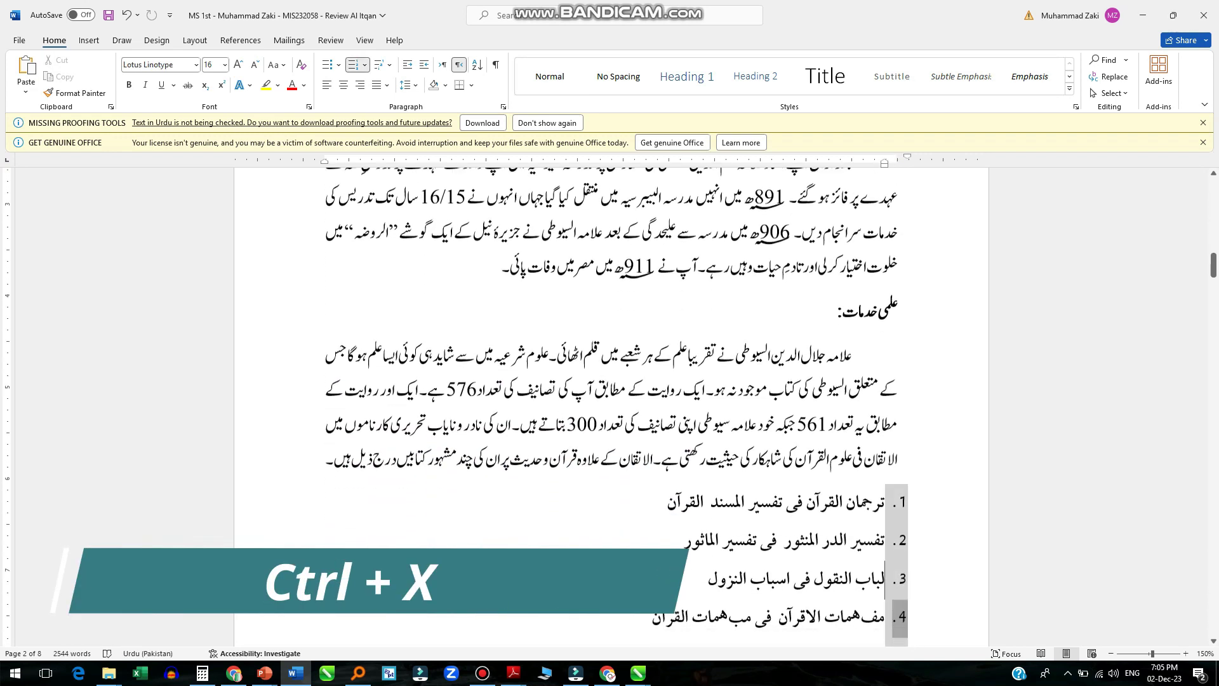
pyautogui.scroll(-4, 611, 407)
pyautogui.scroll(-5, 611, 407)
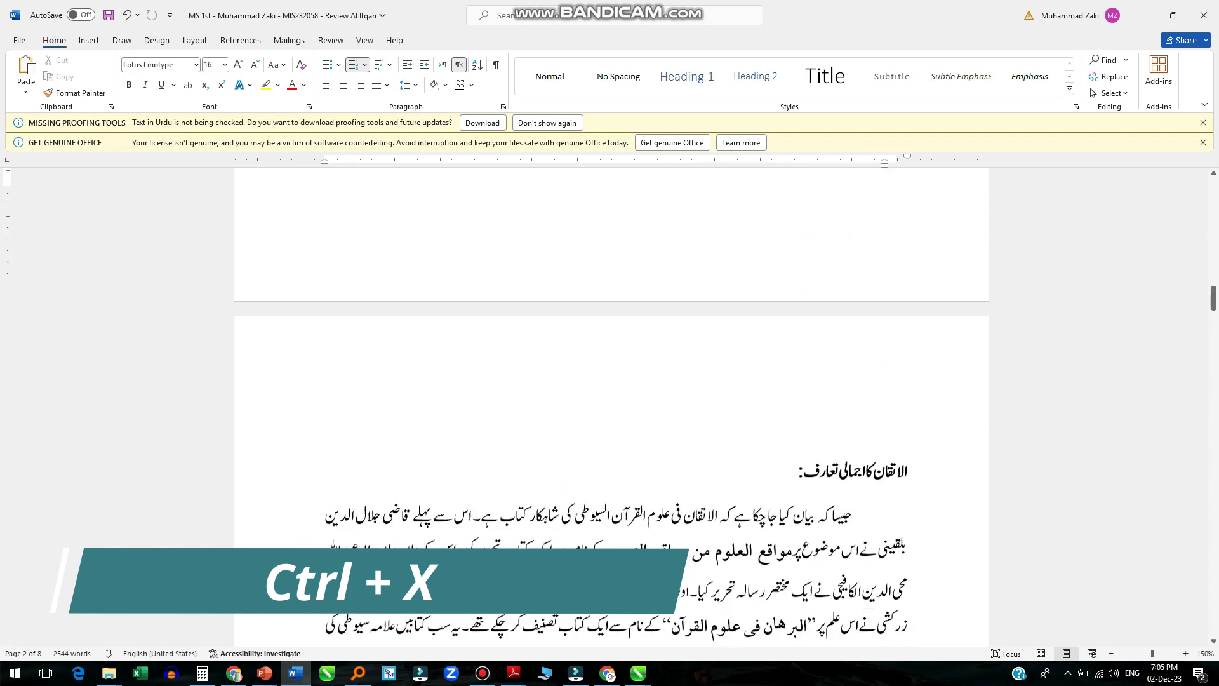
pyautogui.click(852, 252)
pyautogui.press('Return')
pyautogui.press('Up')
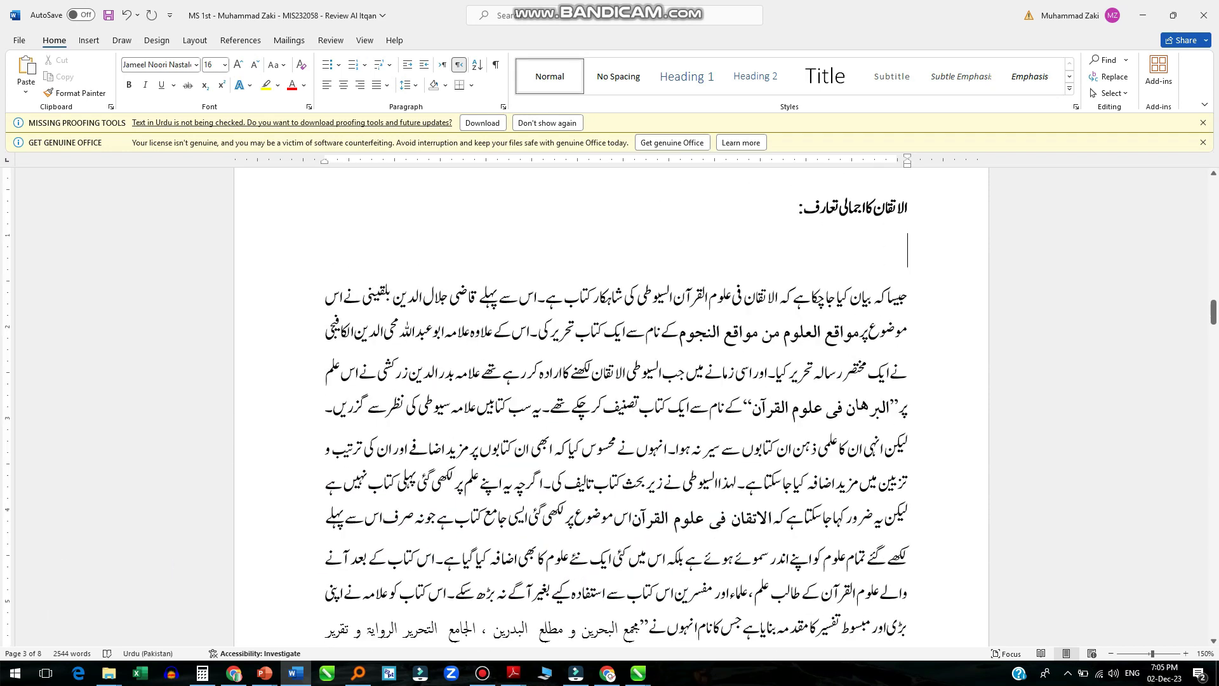
pyautogui.hotkey('ctrl', 'v')
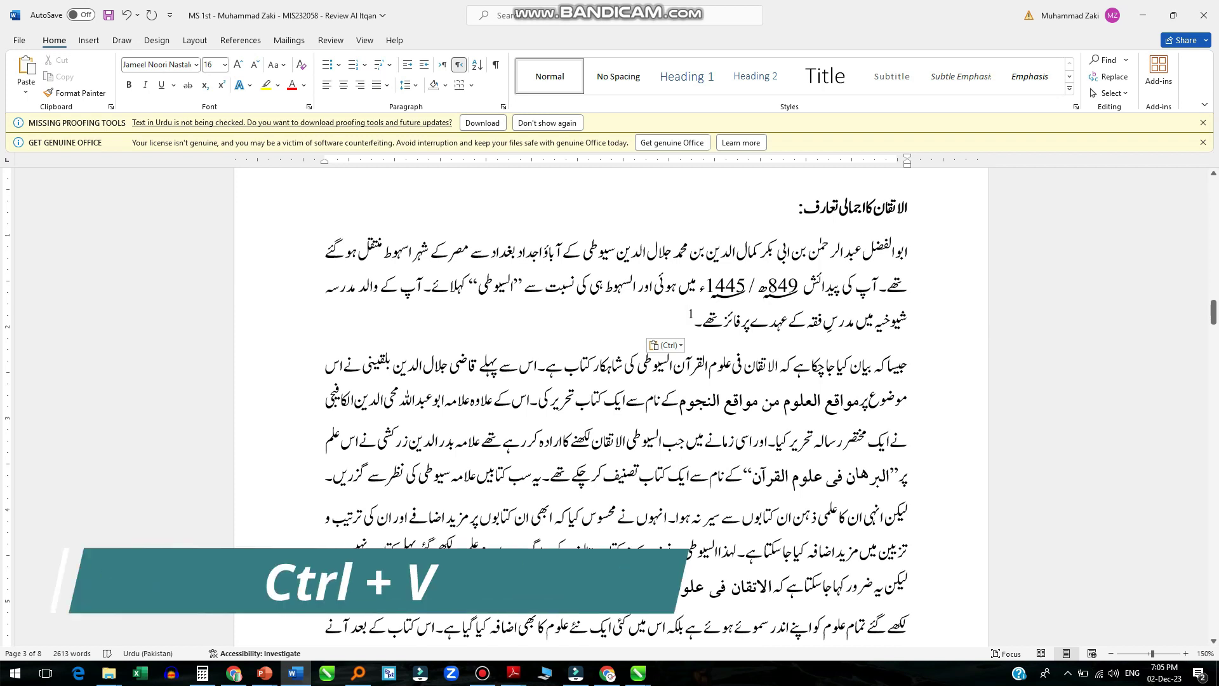
# Check where the footnote sits at the end of page 3, and undo the paste of the passage
pyautogui.scroll(5, 612, 407)
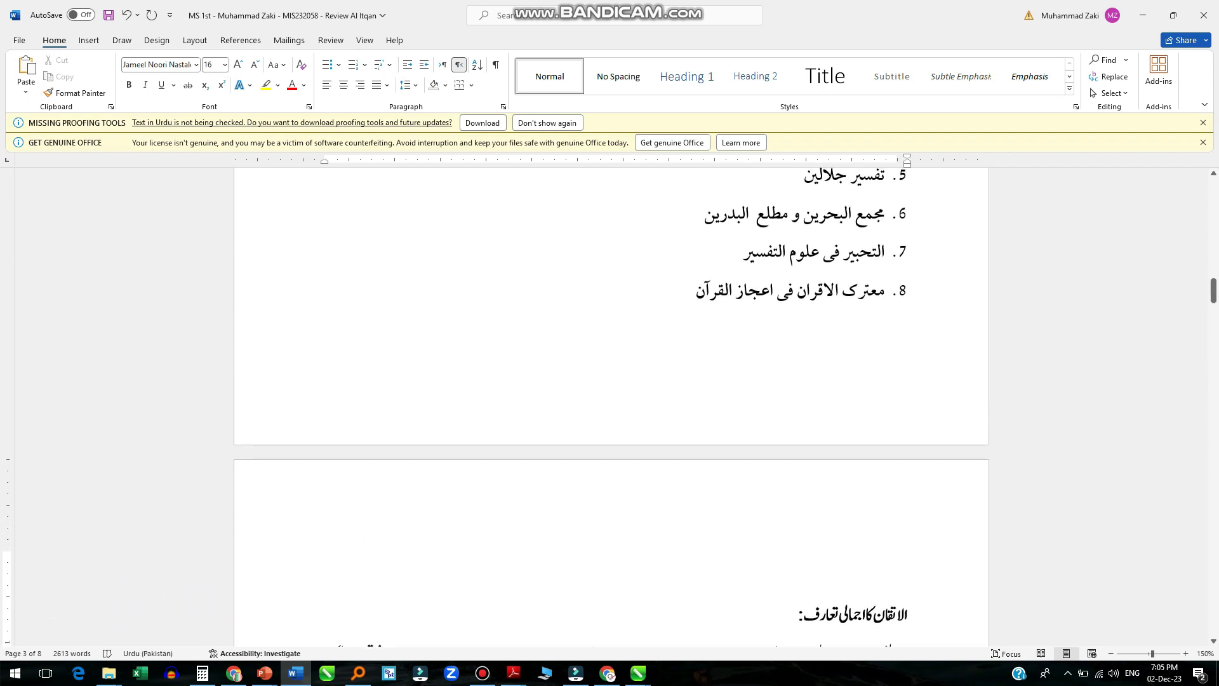
pyautogui.scroll(-5, 611, 406)
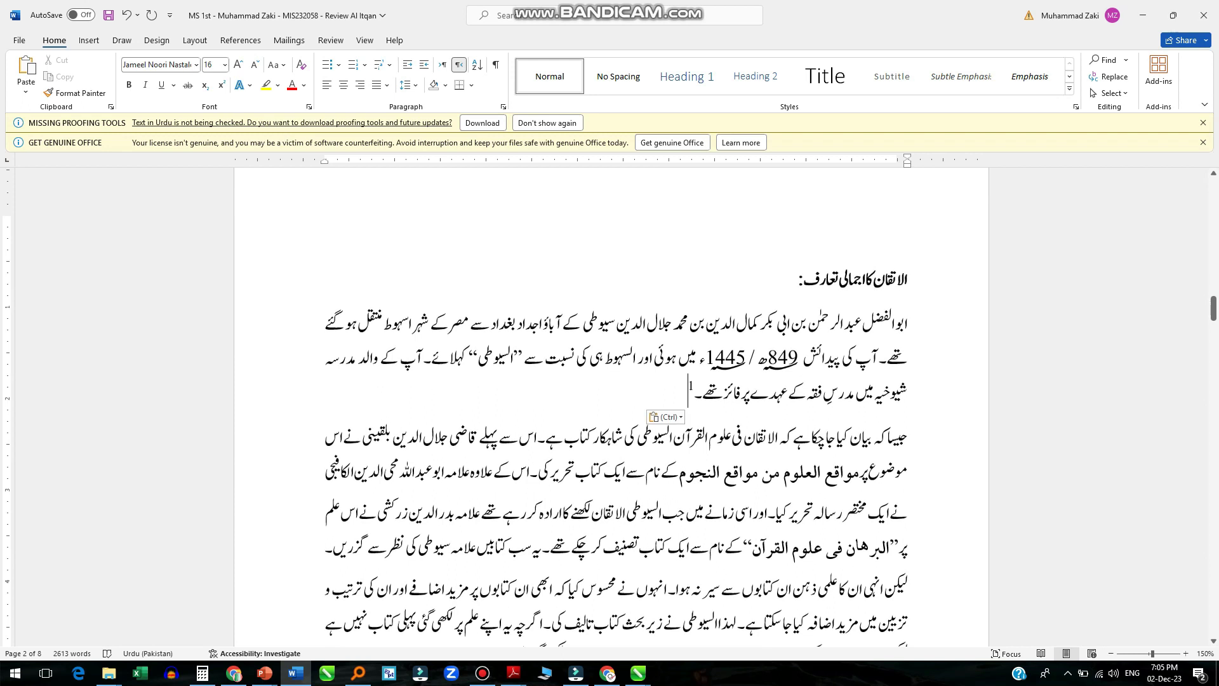
pyautogui.scroll(-10, 611, 406)
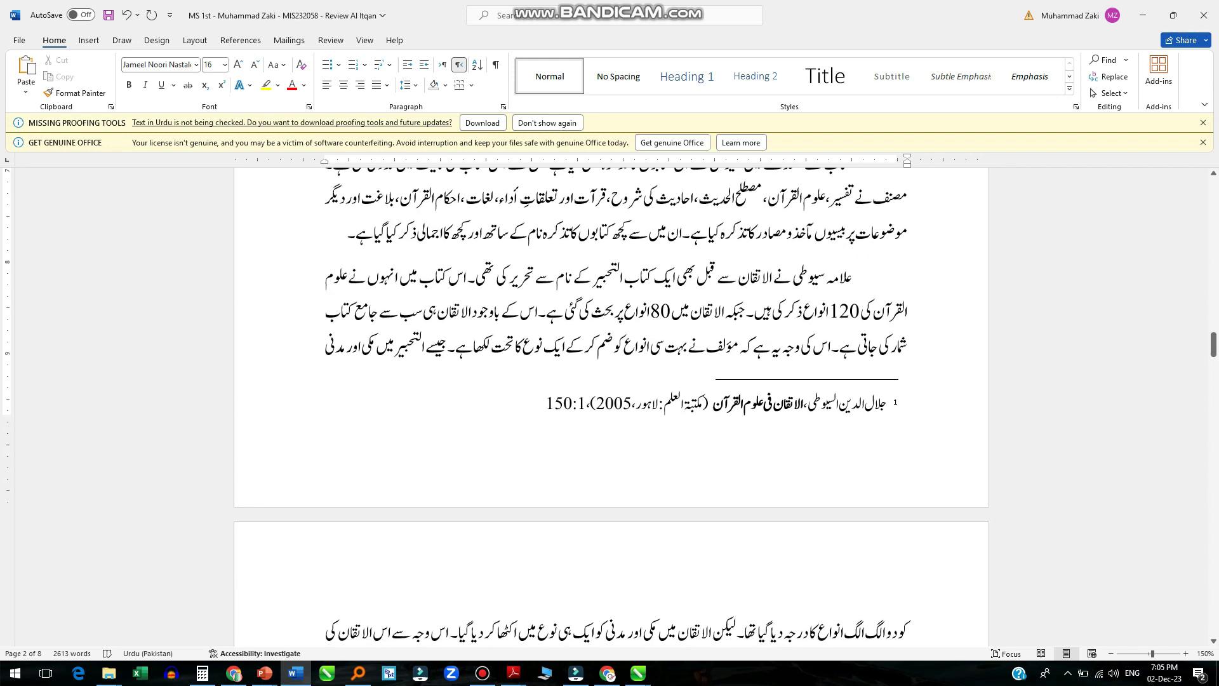
pyautogui.scroll(3, 611, 406)
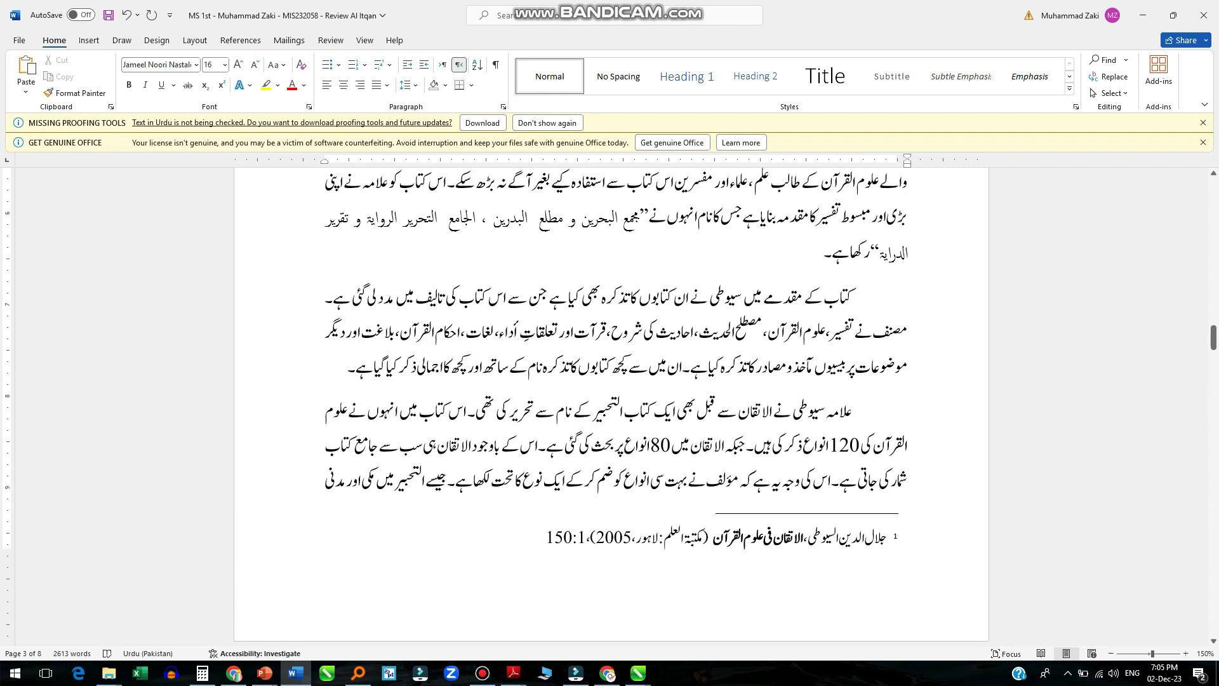
pyautogui.scroll(18, 611, 406)
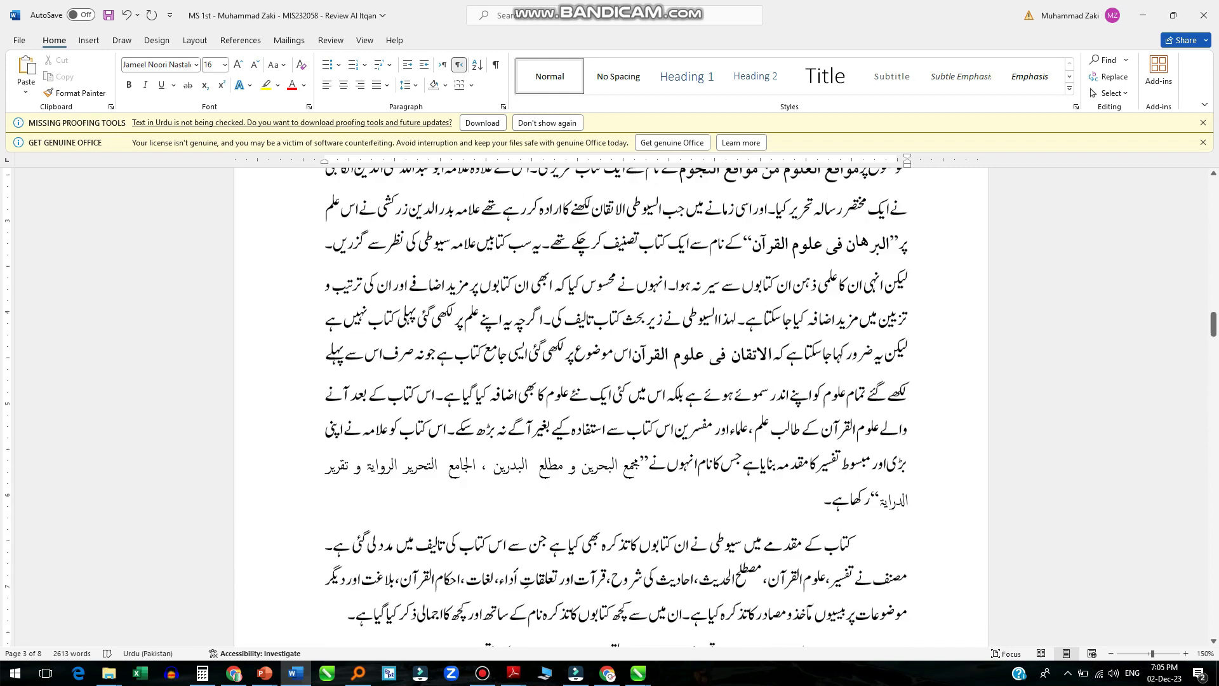
pyautogui.hotkey('ctrl', 'z')
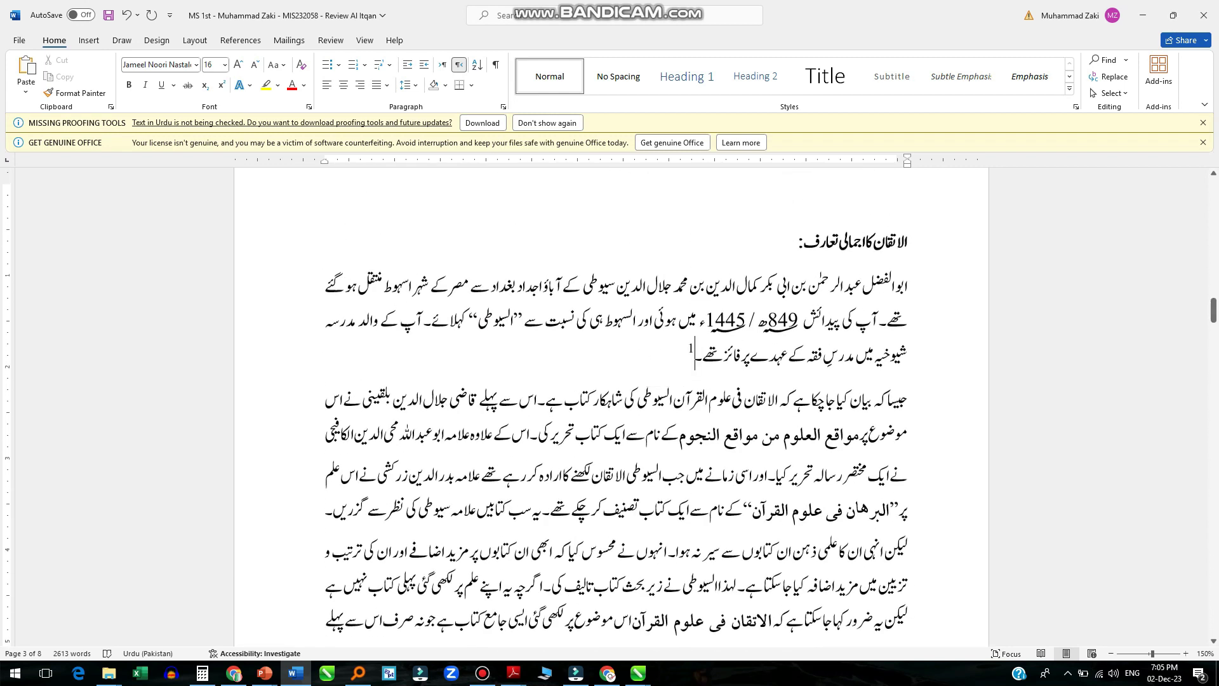
# Examine page 2 and the end of its numbered book list for the footnote while the passage is cut out
pyautogui.scroll(9, 611, 407)
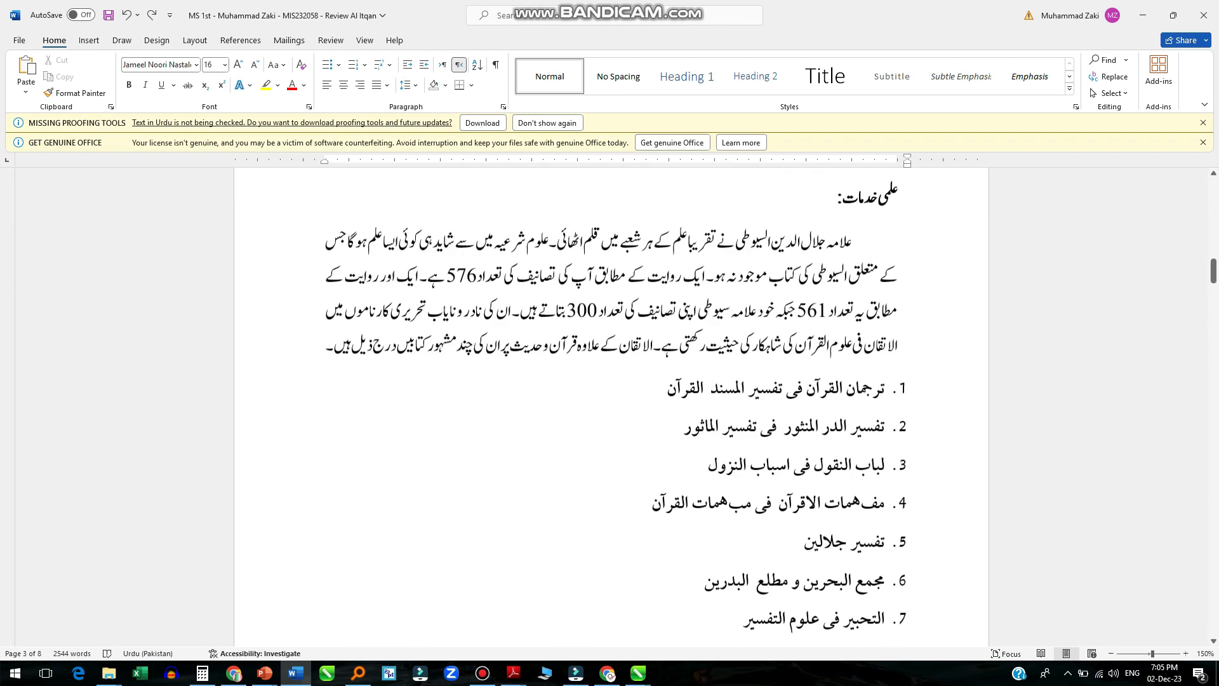
pyautogui.scroll(-6, 611, 406)
pyautogui.scroll(4, 611, 406)
pyautogui.scroll(9, 611, 406)
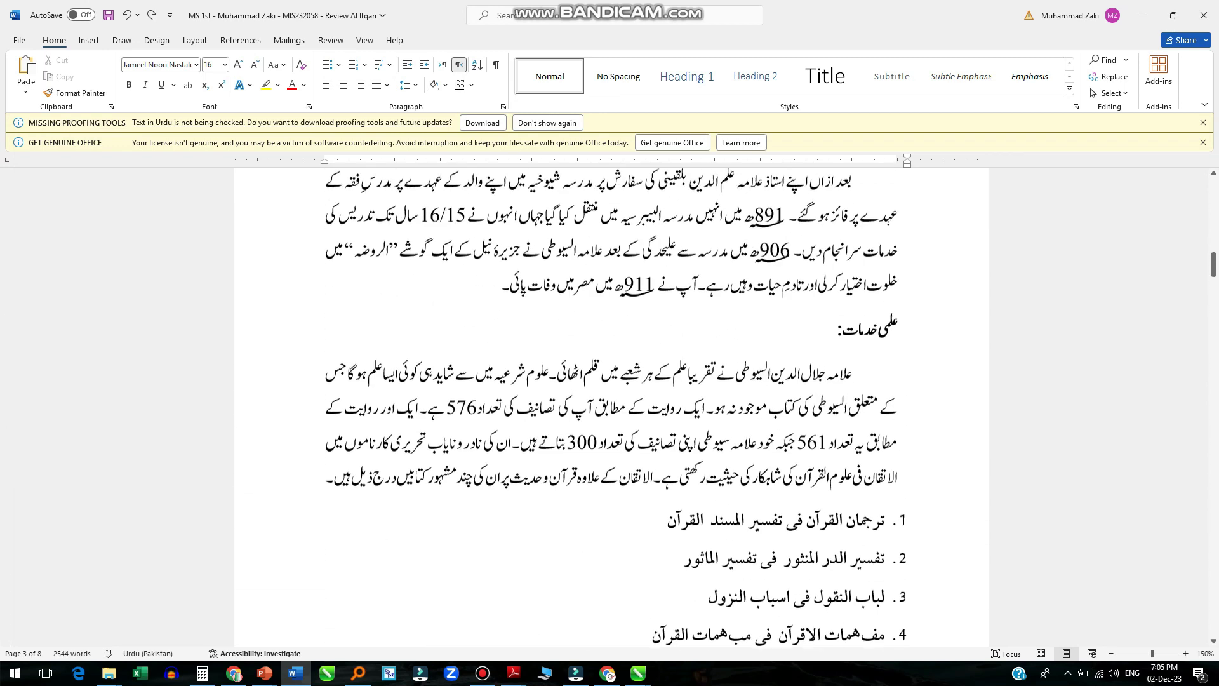
pyautogui.scroll(-6, 612, 406)
pyautogui.scroll(-9, 611, 406)
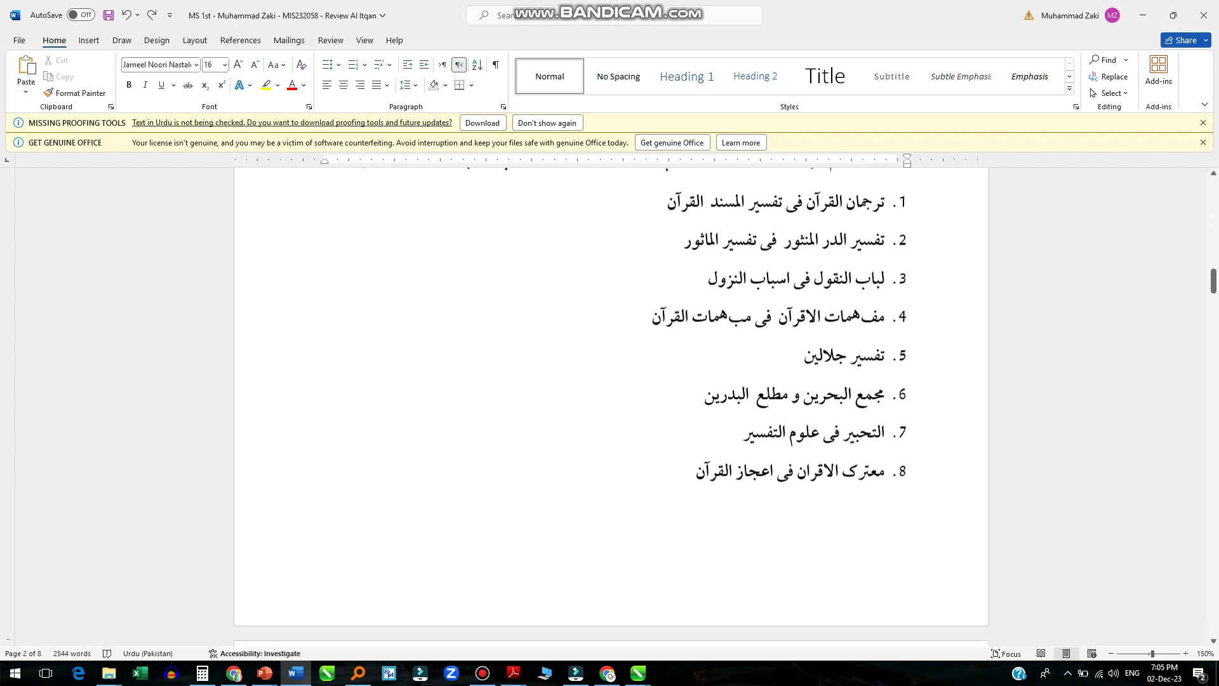
pyautogui.scroll(-3, 612, 406)
pyautogui.scroll(9, 611, 407)
pyautogui.scroll(8, 611, 406)
pyautogui.scroll(-4, 611, 406)
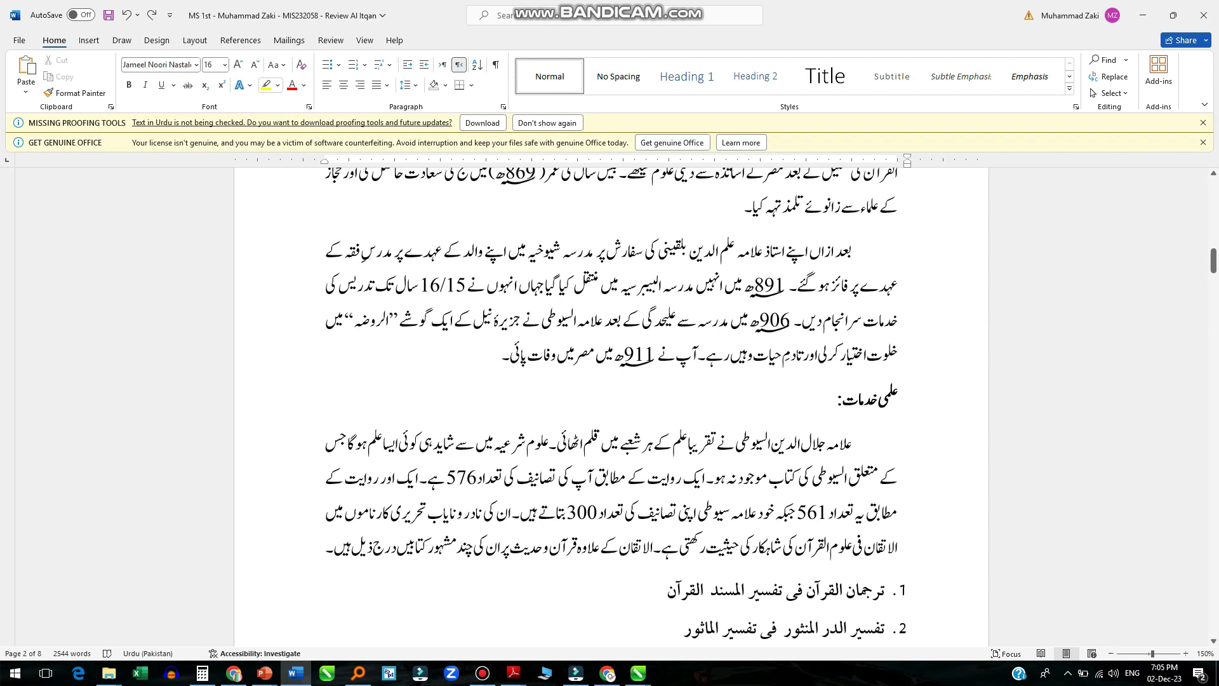
pyautogui.scroll(-10, 611, 407)
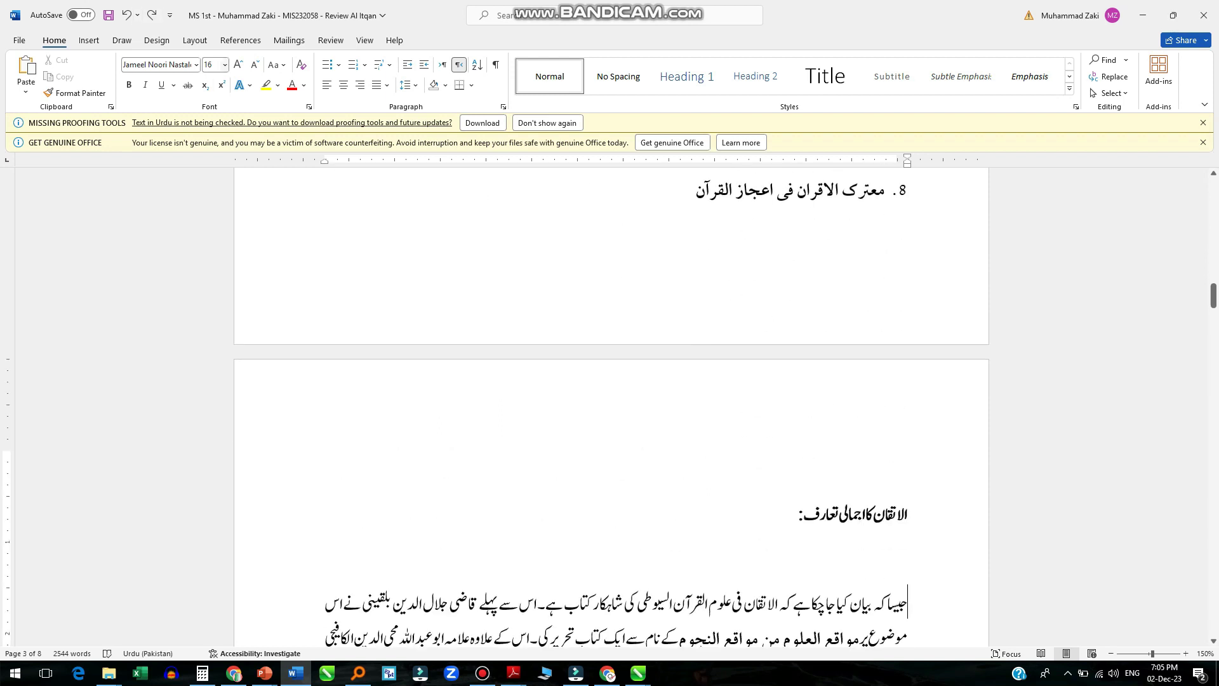
# Paste the passage with its footnote reference again below the heading "الاتقان کا اجمالی تعارف:" and check the end of page 3
pyautogui.hotkey('ctrl', 'v')
pyautogui.scroll(-14, 1023, 368)
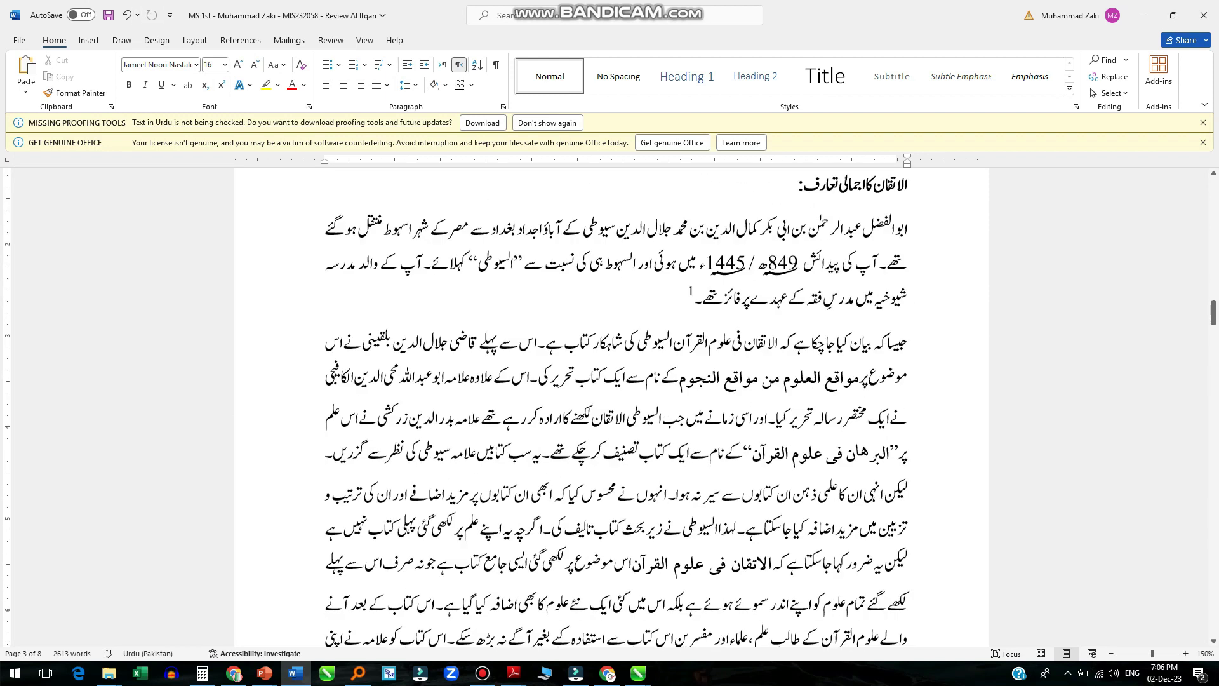
pyautogui.scroll(3, 1024, 368)
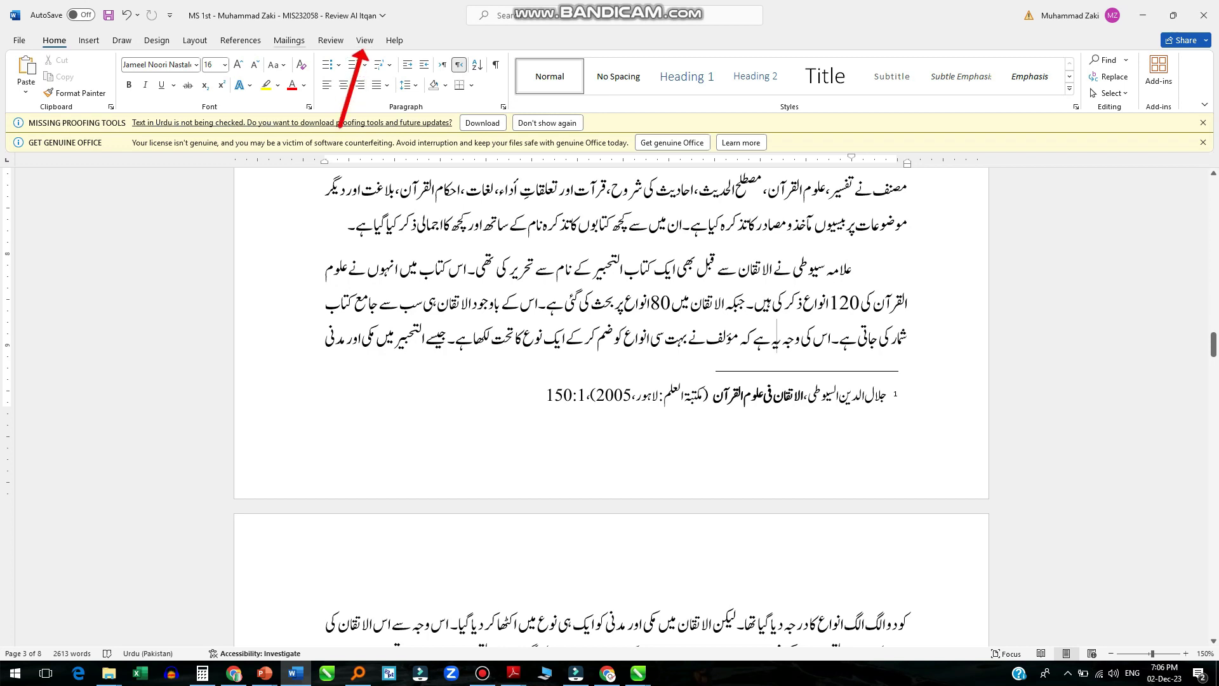
# Switch the document to Draft view
pyautogui.click(364, 41)
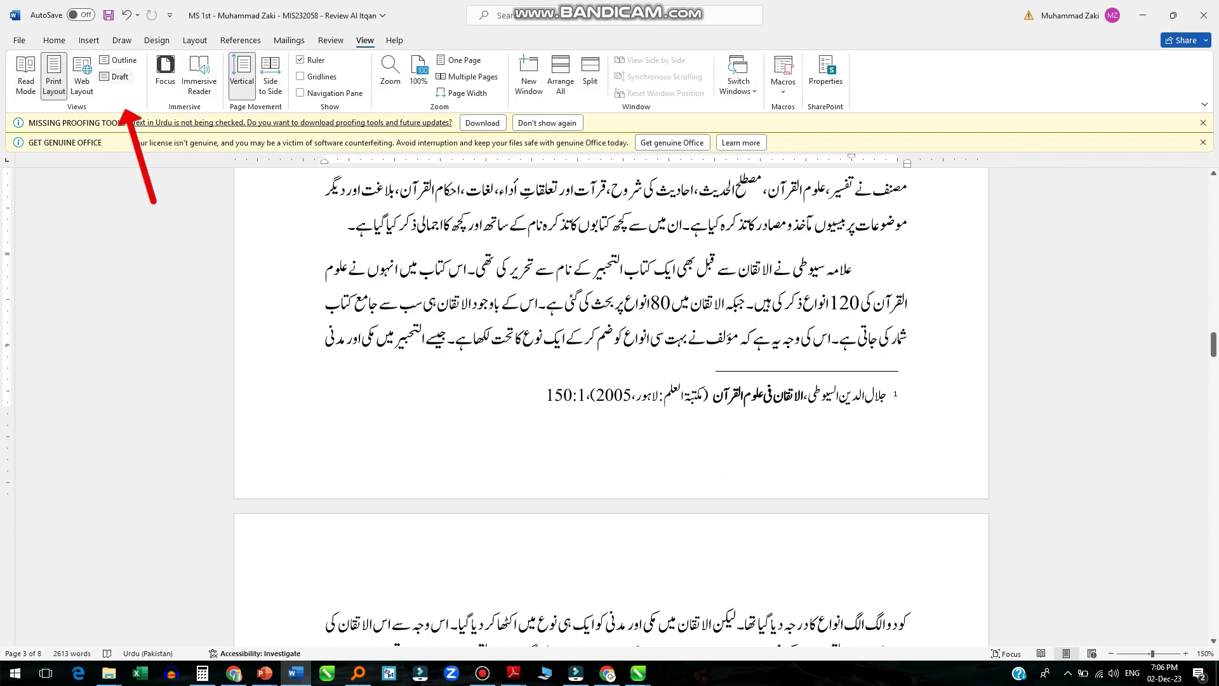
pyautogui.click(119, 77)
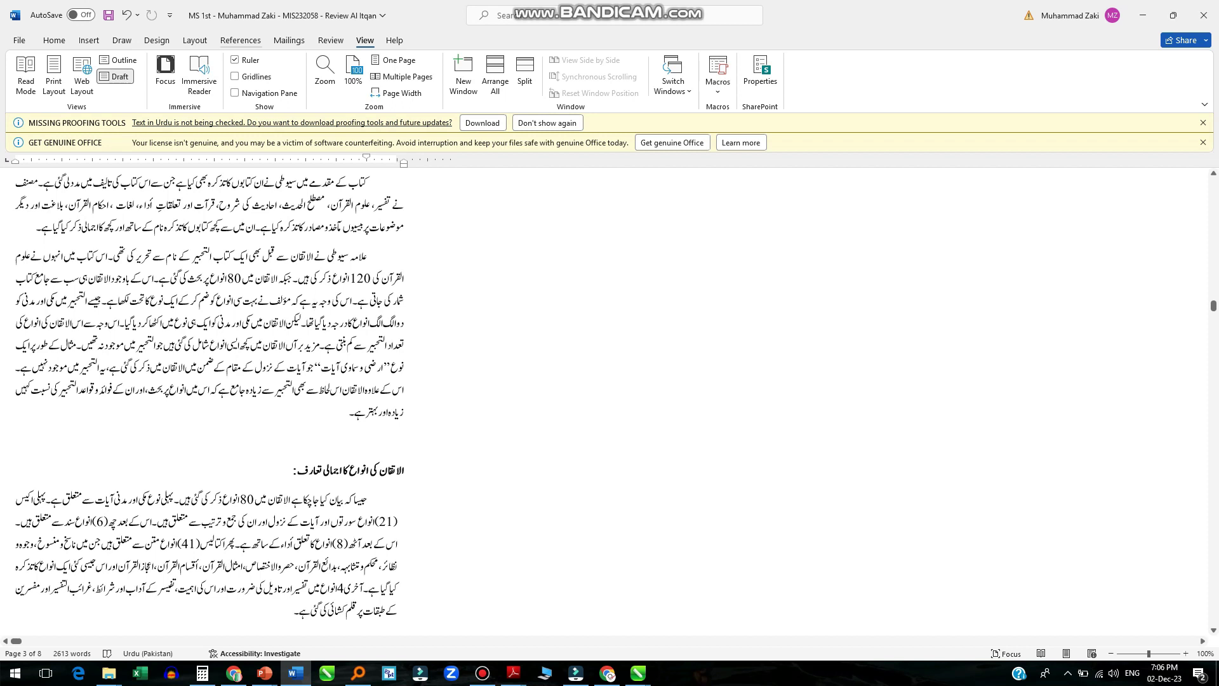
# Show the document's footnotes in the notes pane and display the Footnote Separator for editing
pyautogui.click(240, 40)
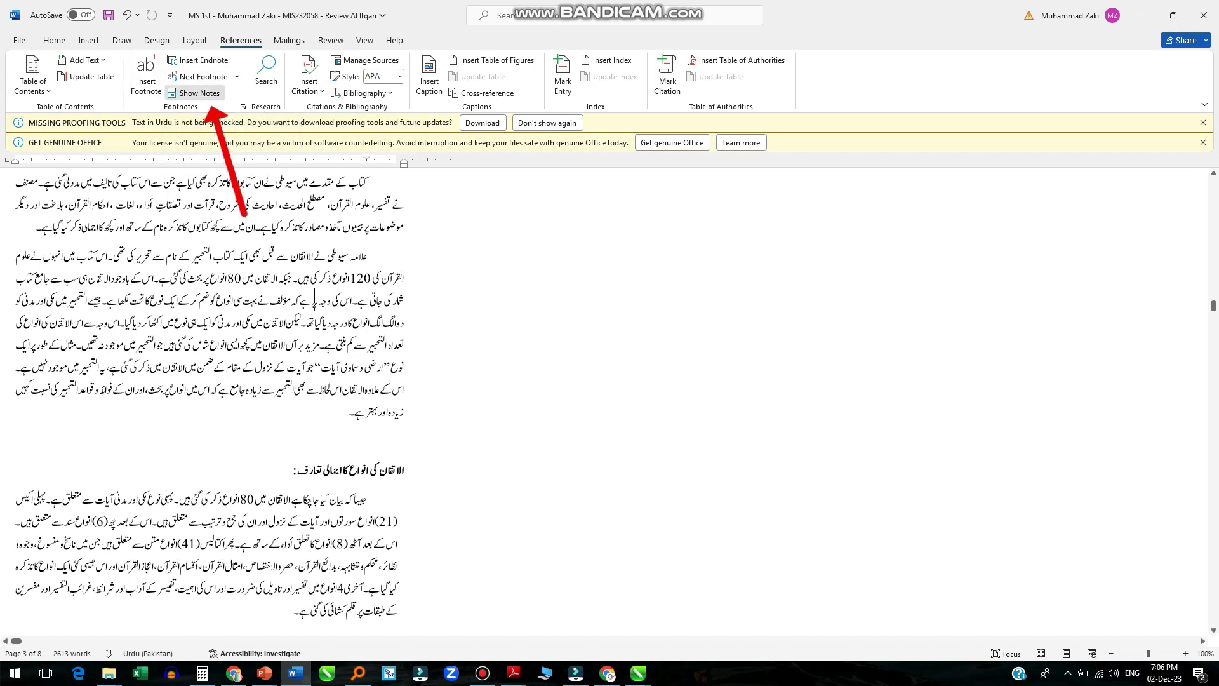
pyautogui.click(211, 95)
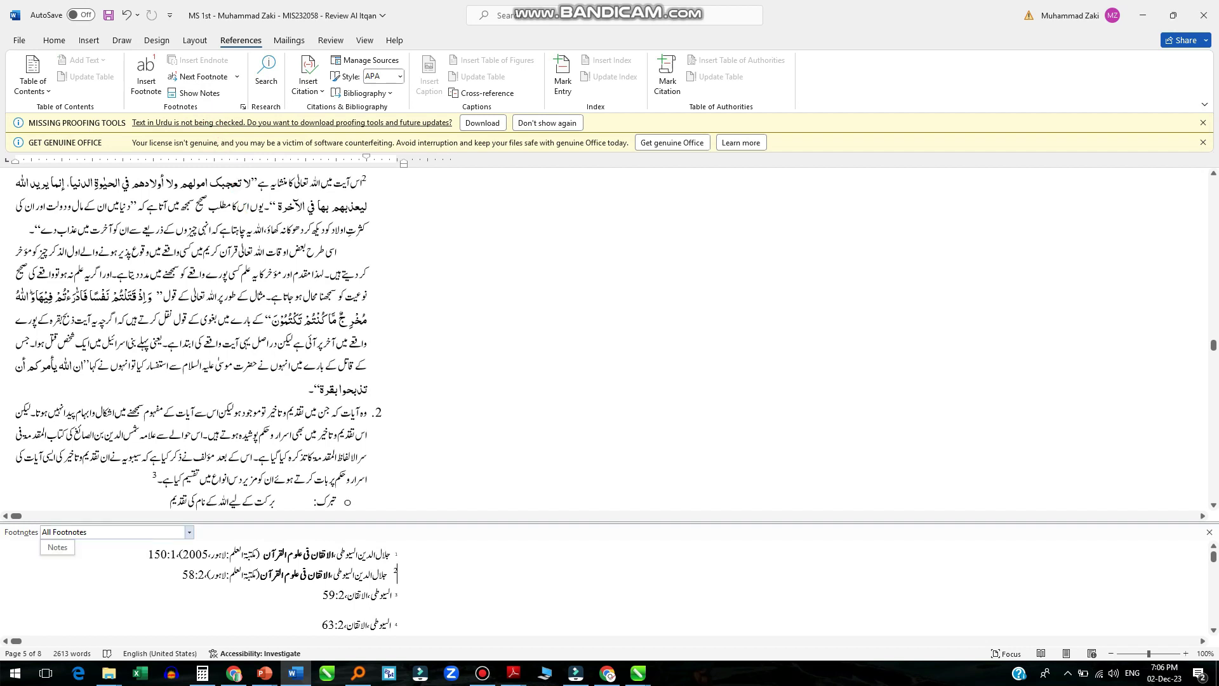
pyautogui.click(189, 532)
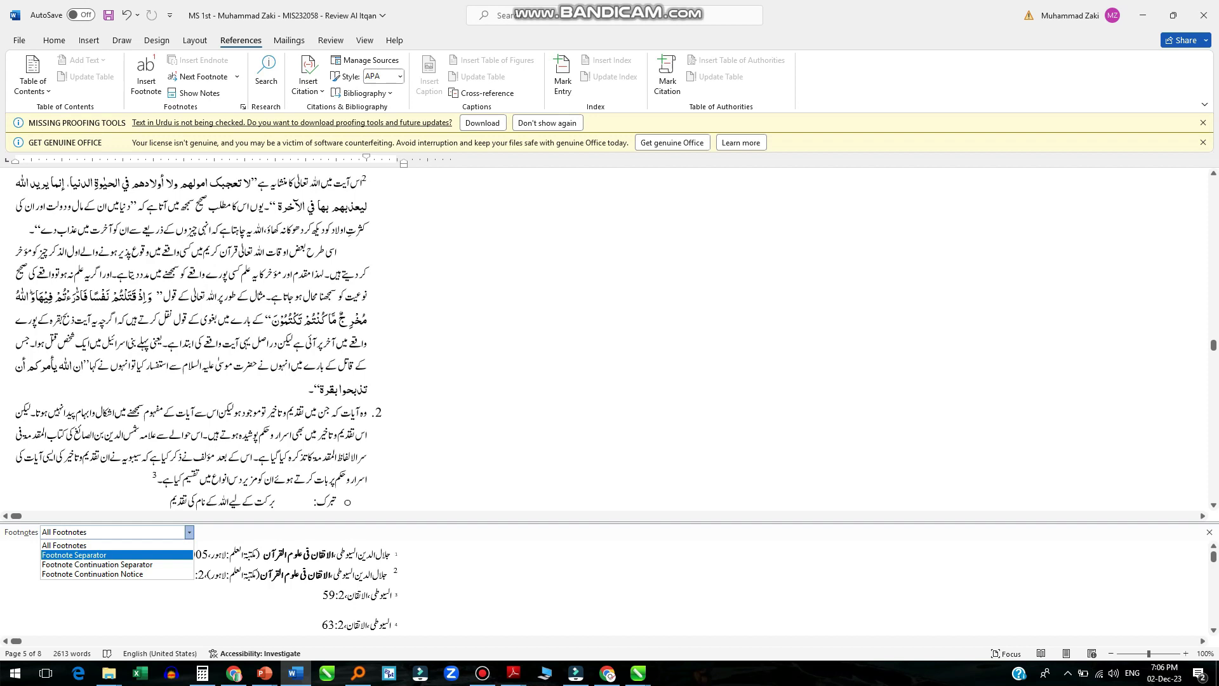
pyautogui.click(73, 555)
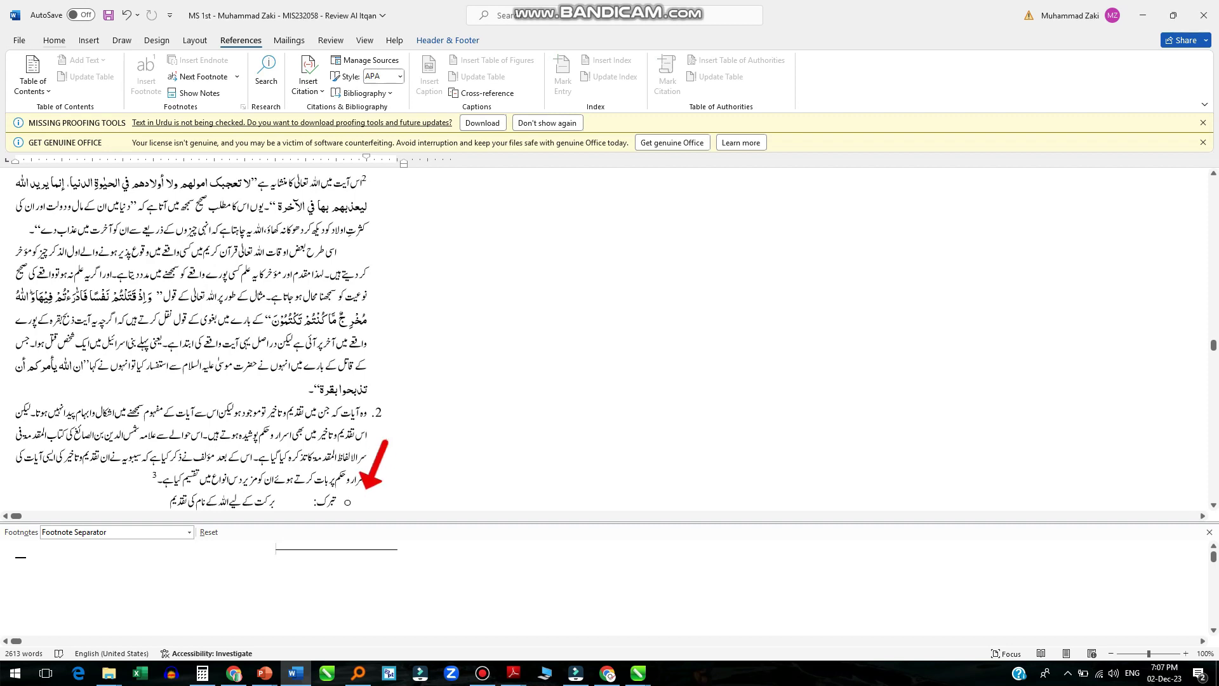
# Try right-to-left direction and left alignment on the footnote separator, restoring left-to-right direction and right alignment
pyautogui.click(54, 40)
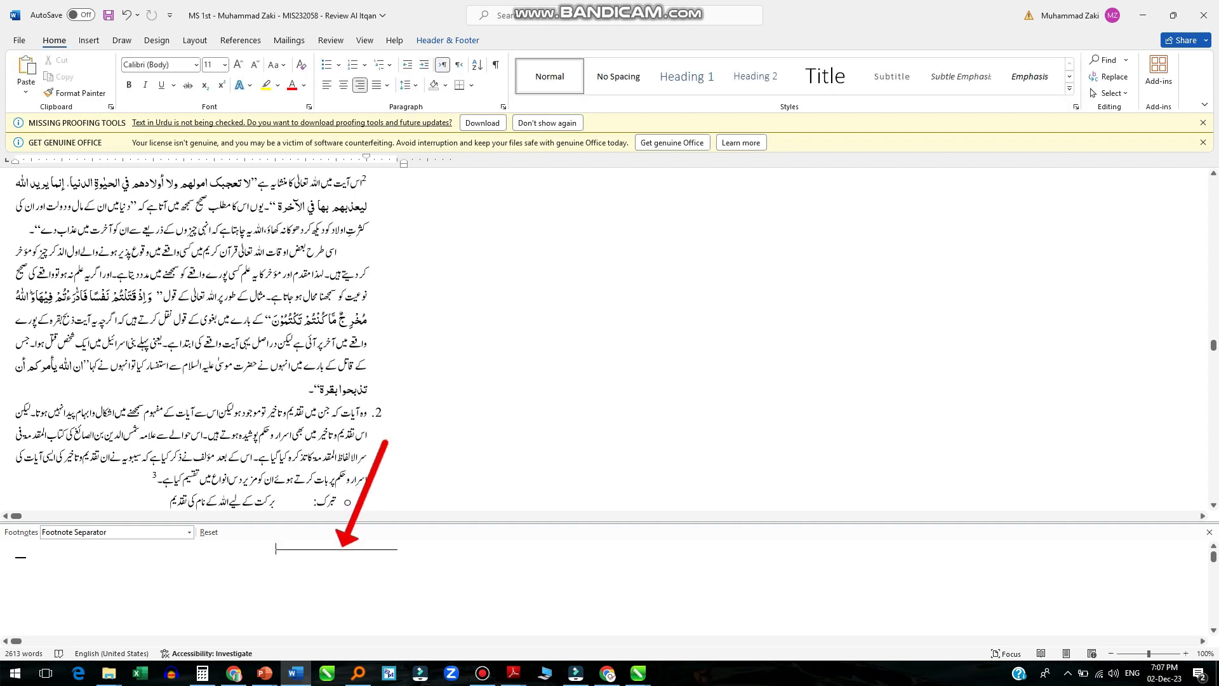
pyautogui.click(458, 64)
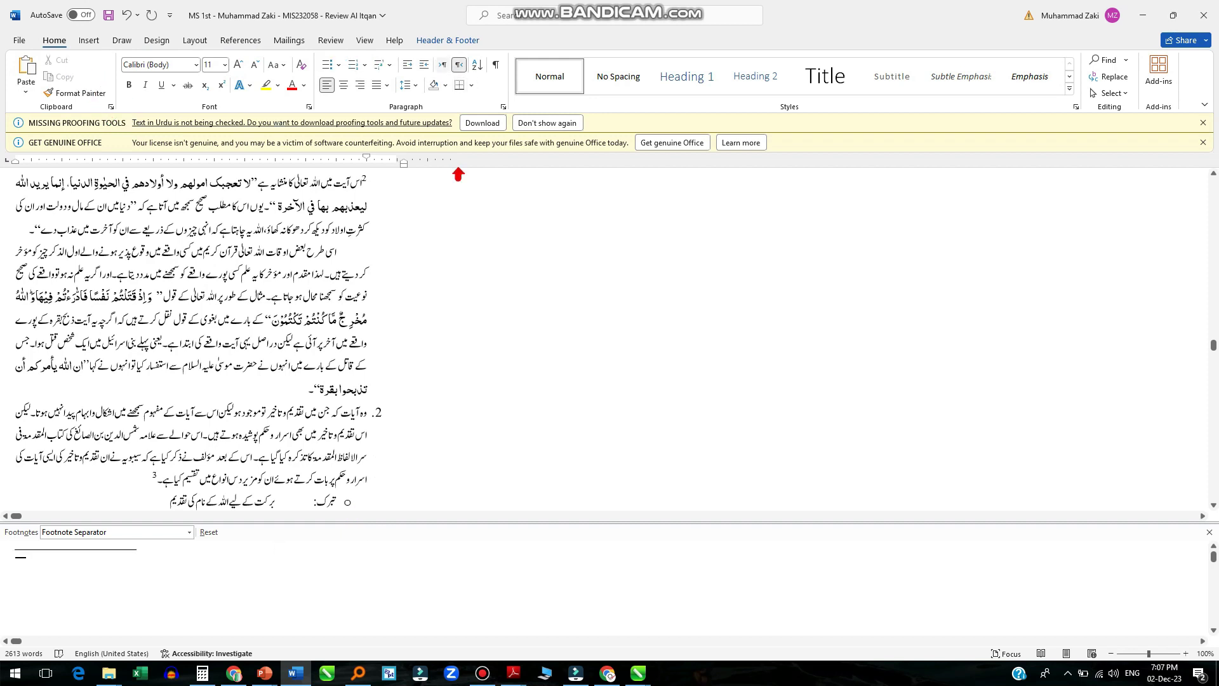
pyautogui.click(442, 64)
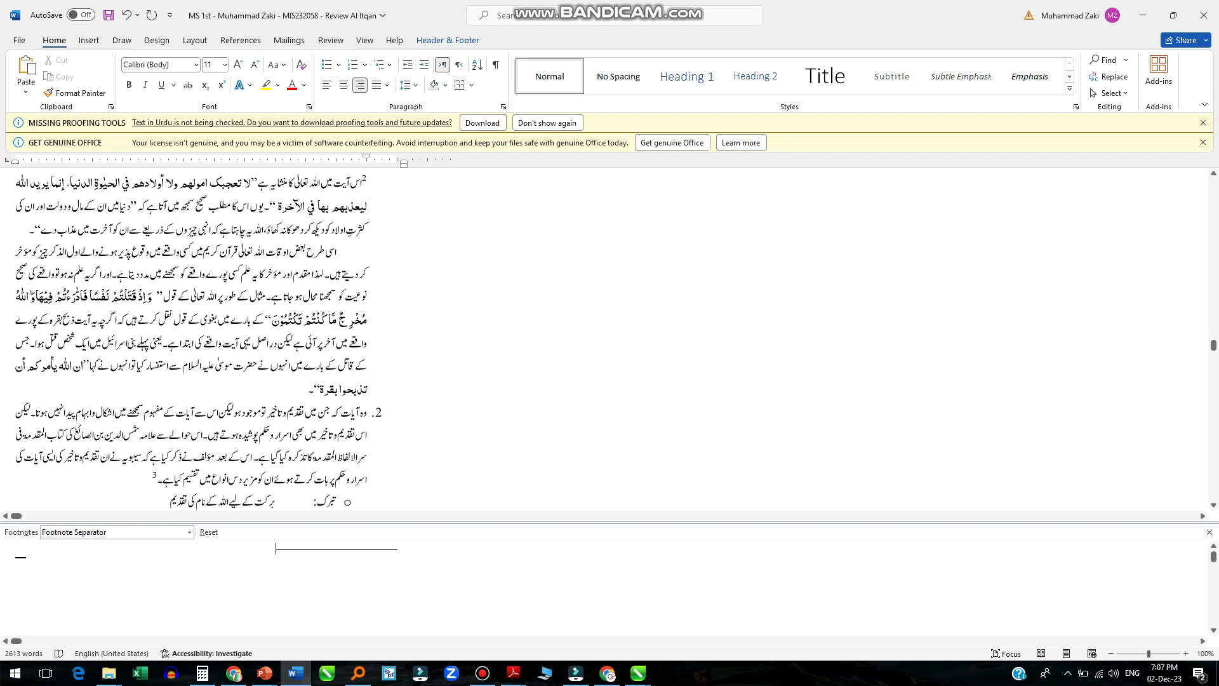
pyautogui.hotkey('ctrl', 'l')
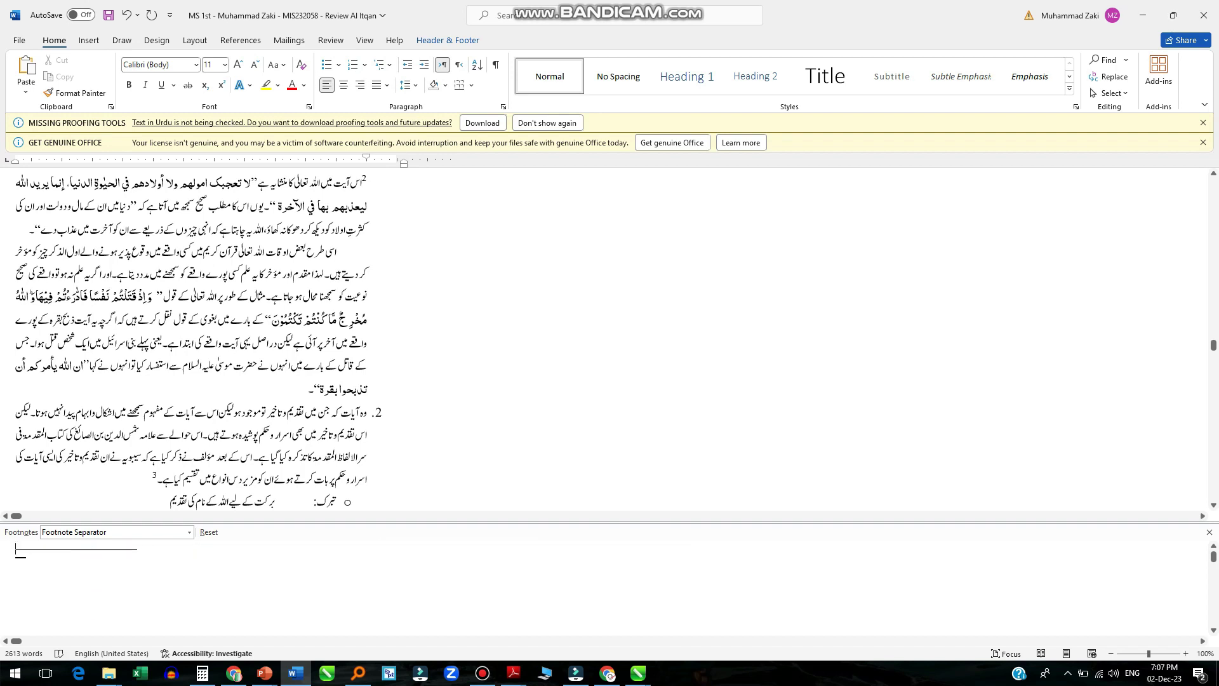
pyautogui.hotkey('ctrl', 'r')
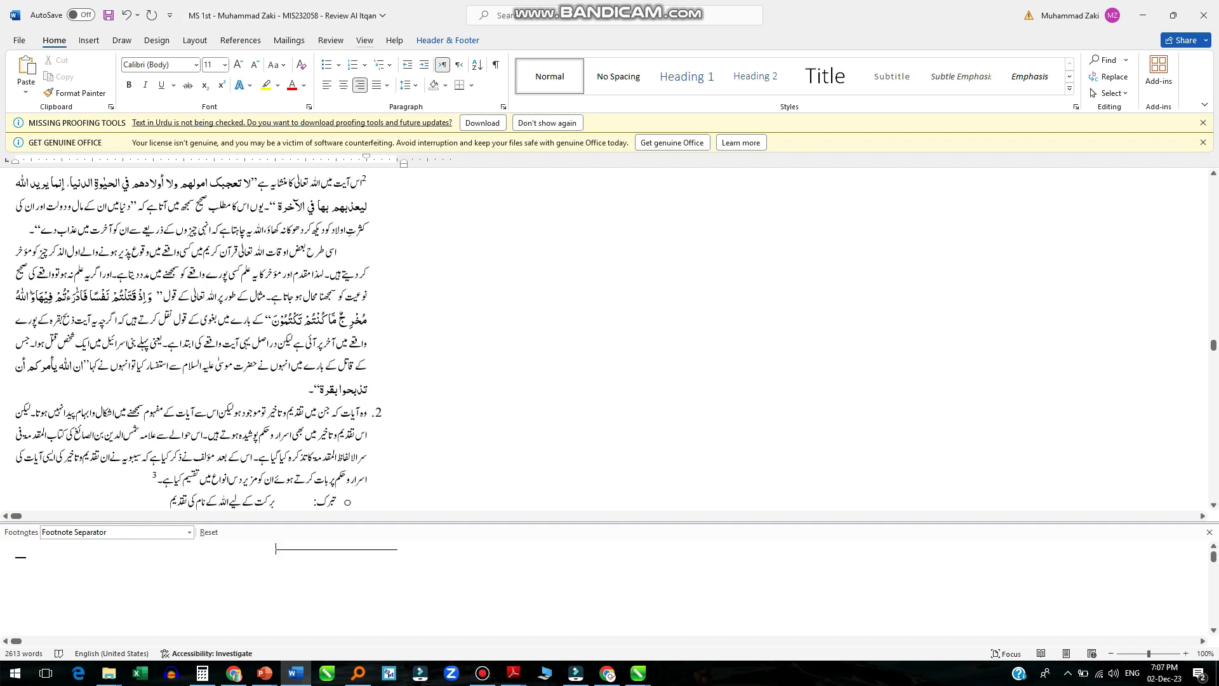
# Return the document to Print Layout view and check the separator line above the footnote on page 3
pyautogui.click(364, 40)
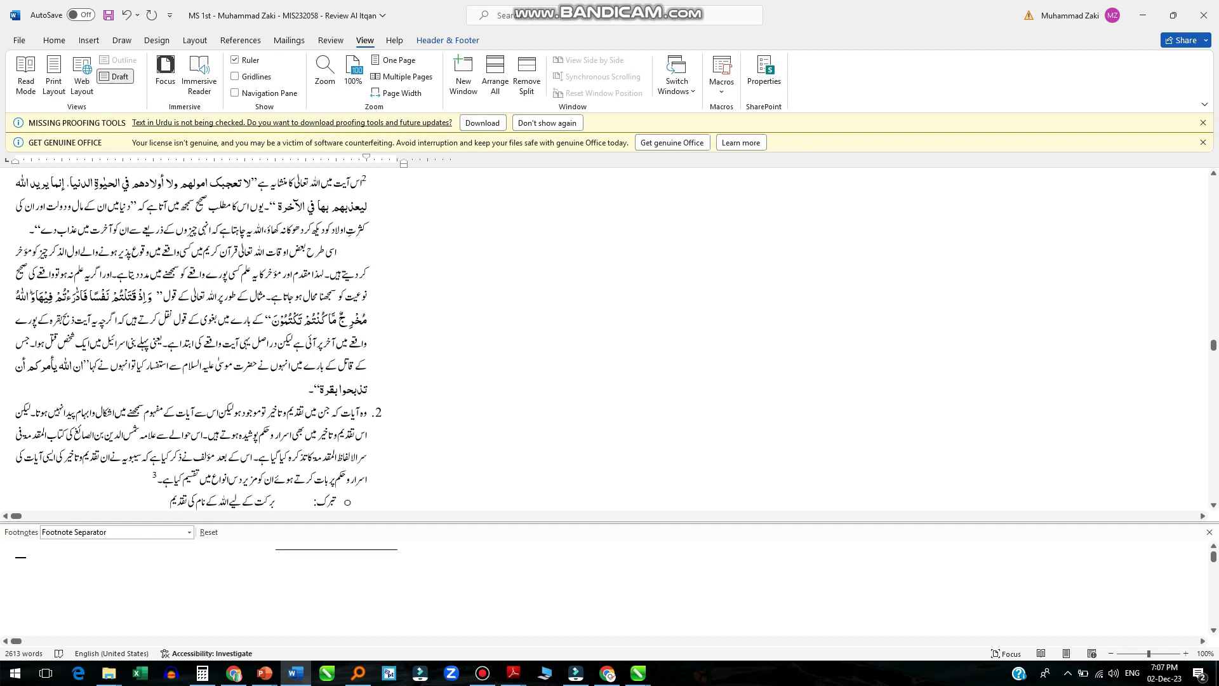
pyautogui.click(53, 76)
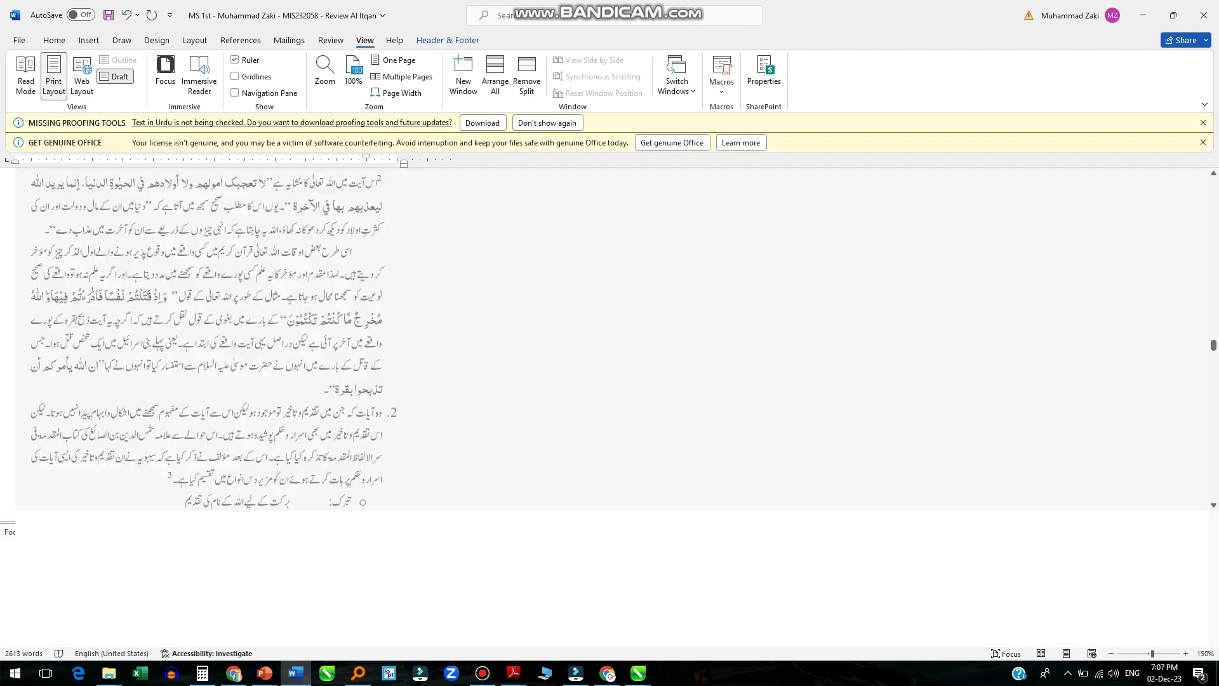
pyautogui.scroll(4, 610, 406)
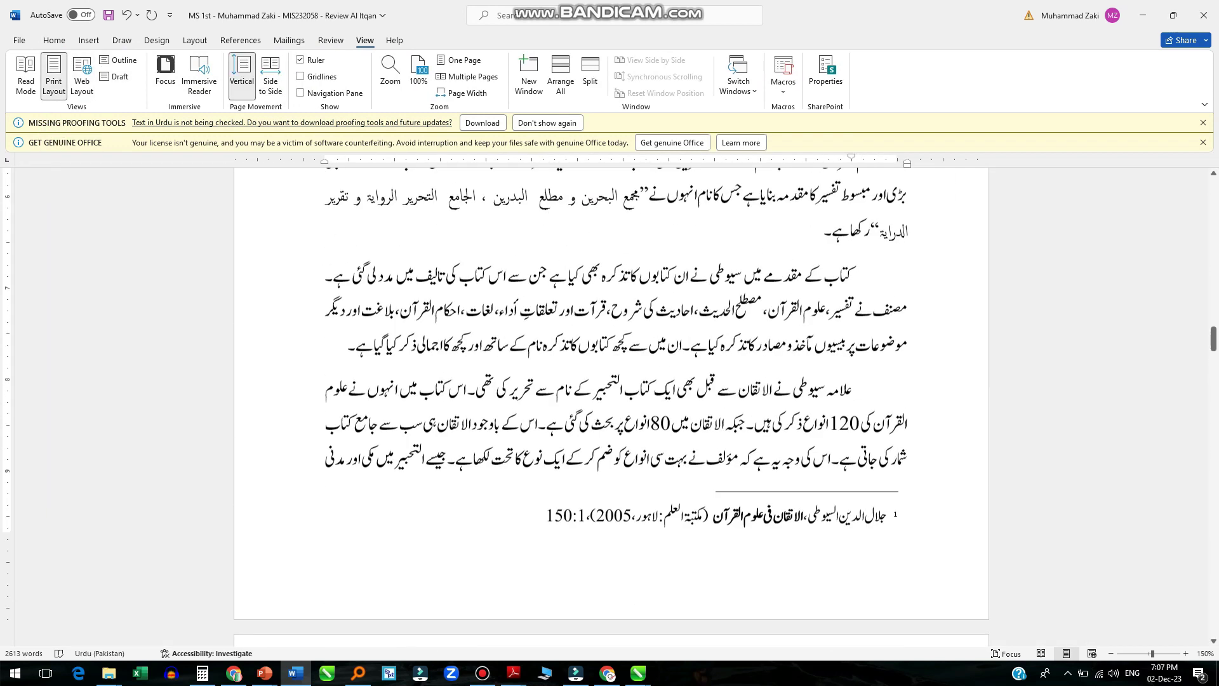
pyautogui.scroll(3, 610, 407)
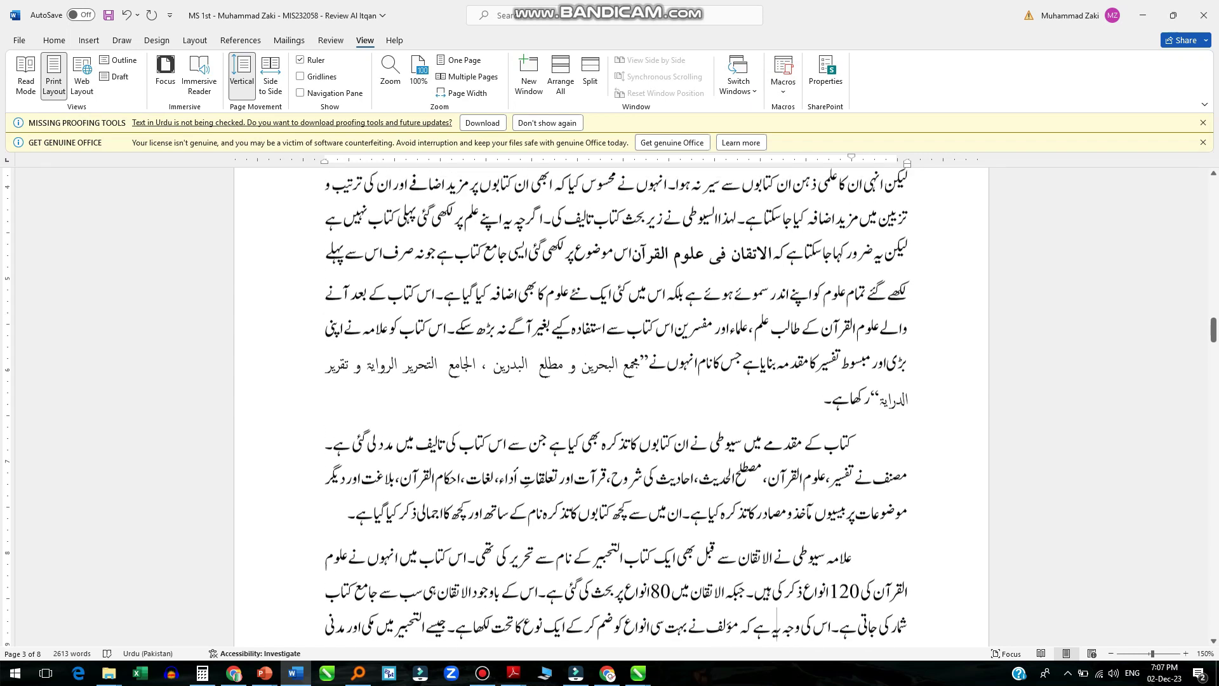
pyautogui.scroll(-4, 609, 406)
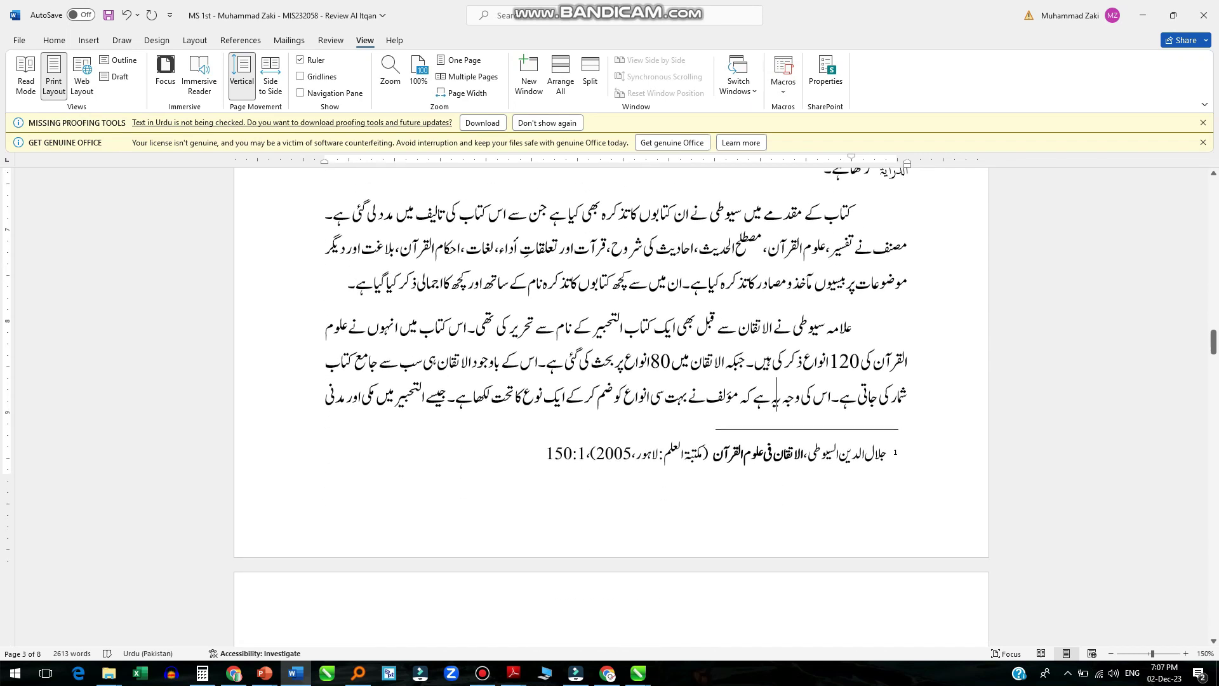
# Try left alignment on the first footnote's citation on page 3 and set it back to right alignment
pyautogui.click(801, 462)
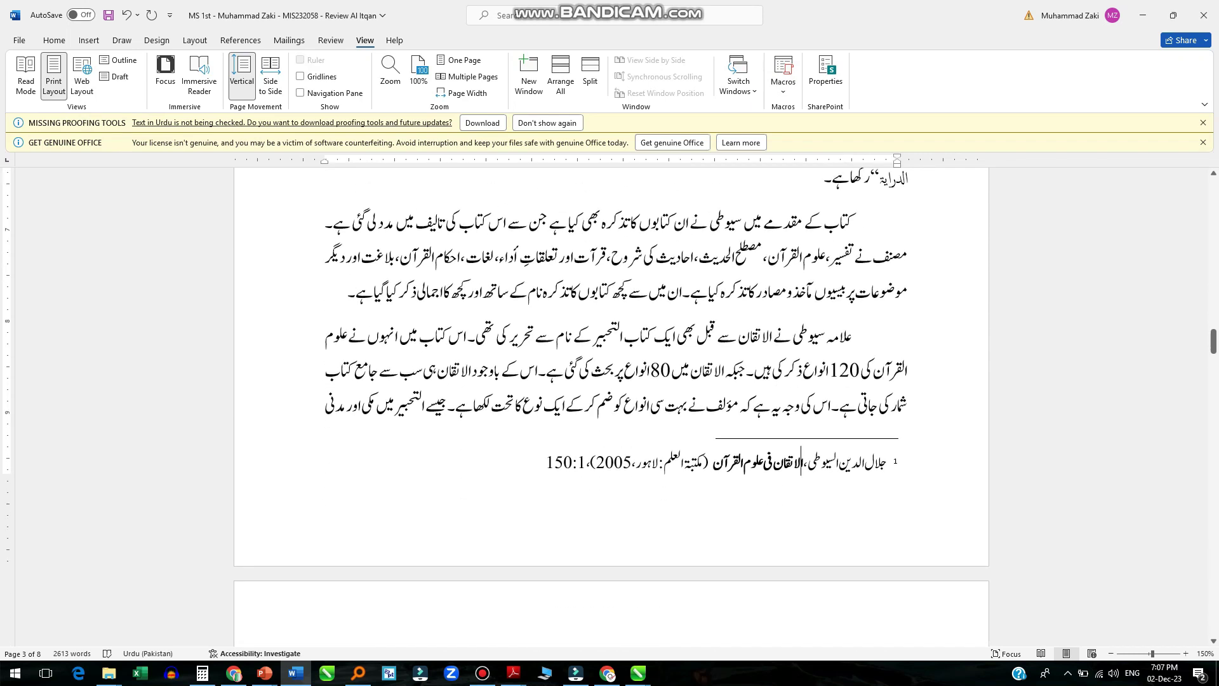
pyautogui.click(857, 462)
pyautogui.click(54, 40)
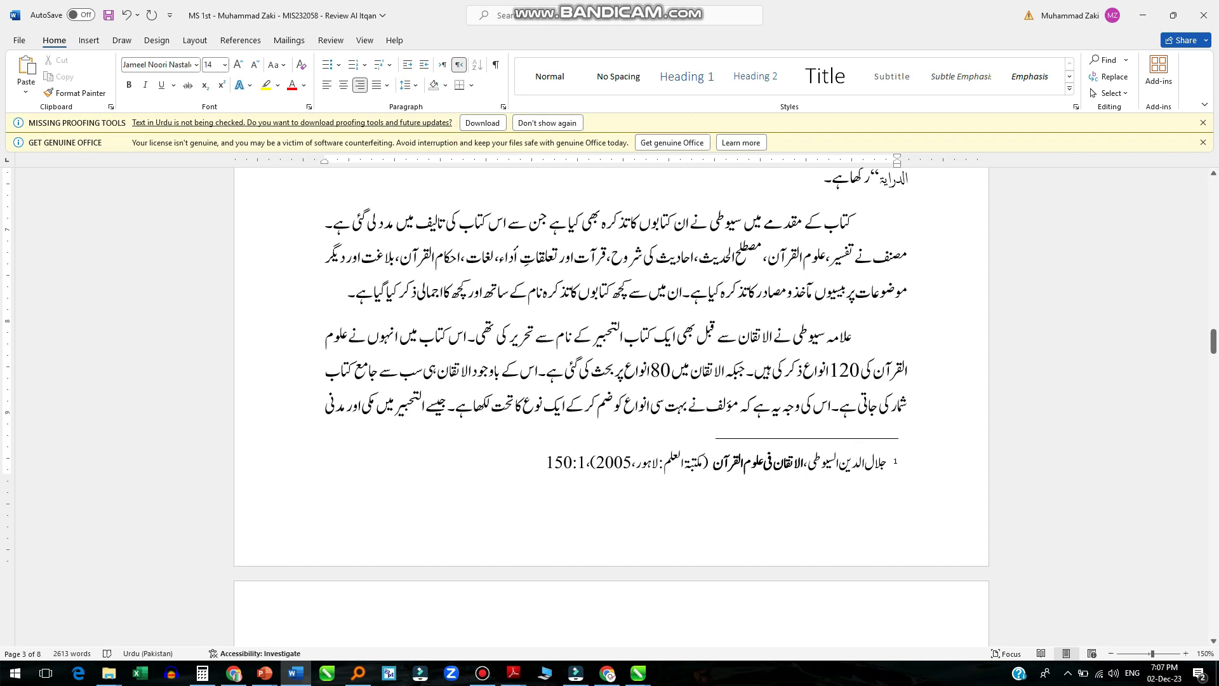
pyautogui.hotkey('ctrl', 'l')
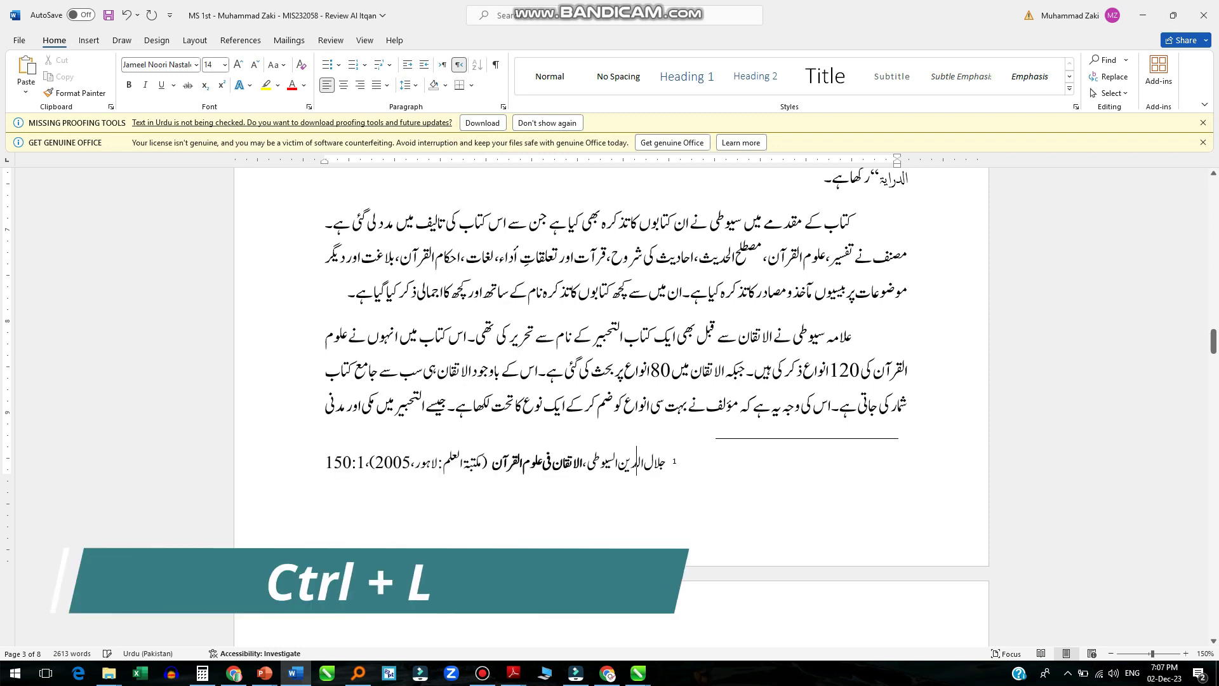
pyautogui.hotkey('ctrl', 'r')
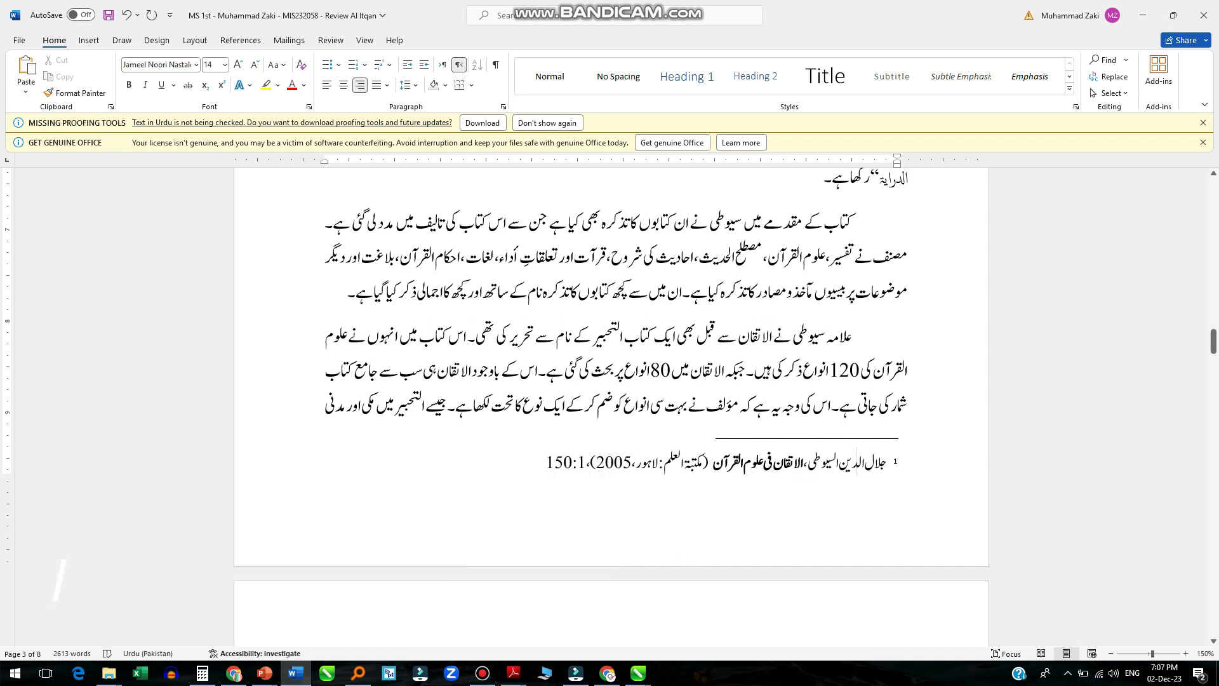
pyautogui.scroll(-3, 610, 407)
pyautogui.scroll(5, 609, 406)
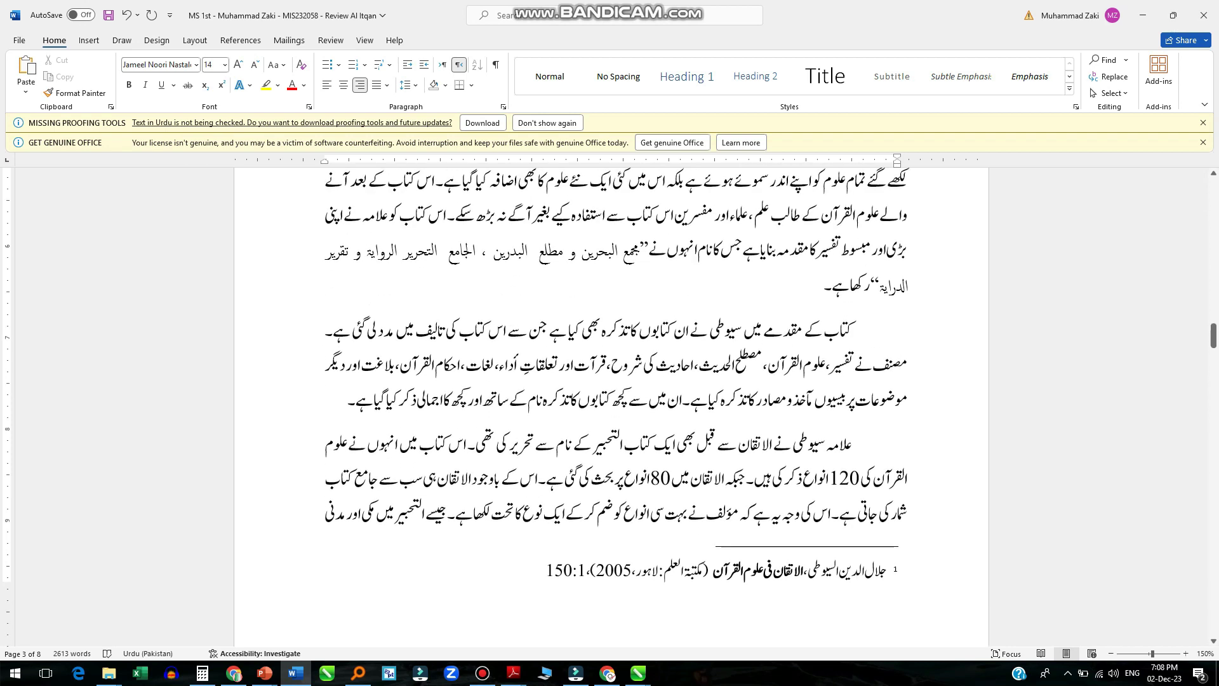
pyautogui.scroll(-2, 610, 406)
pyautogui.scroll(2, 609, 406)
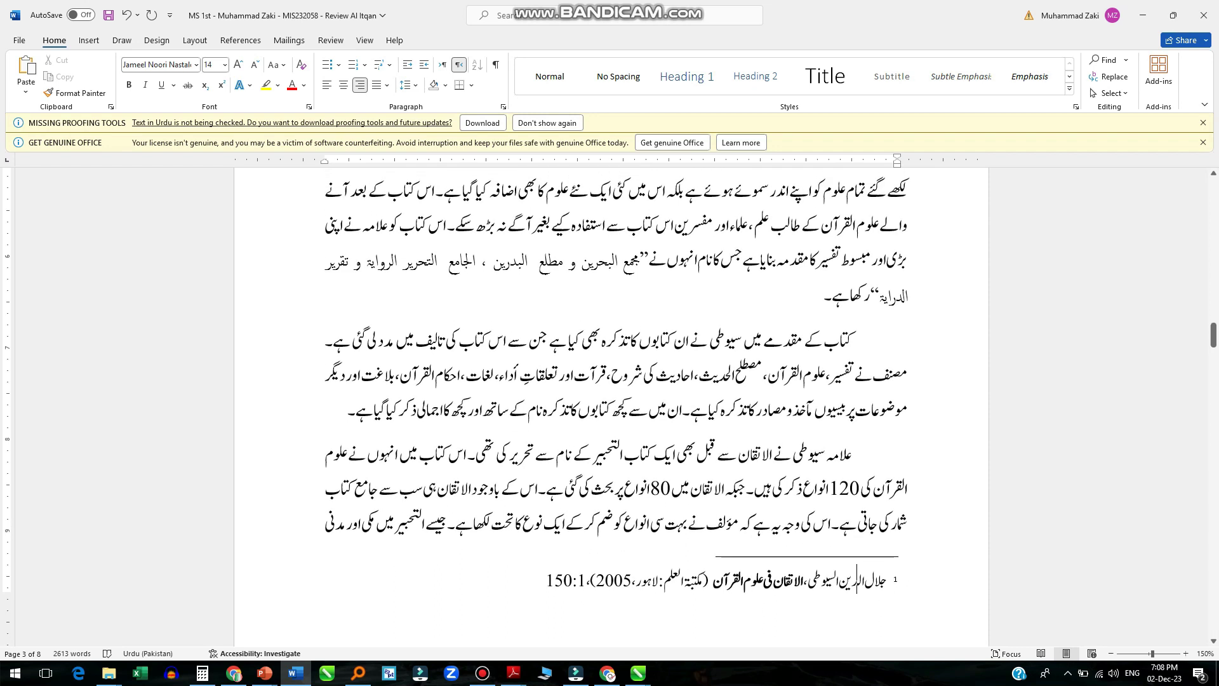